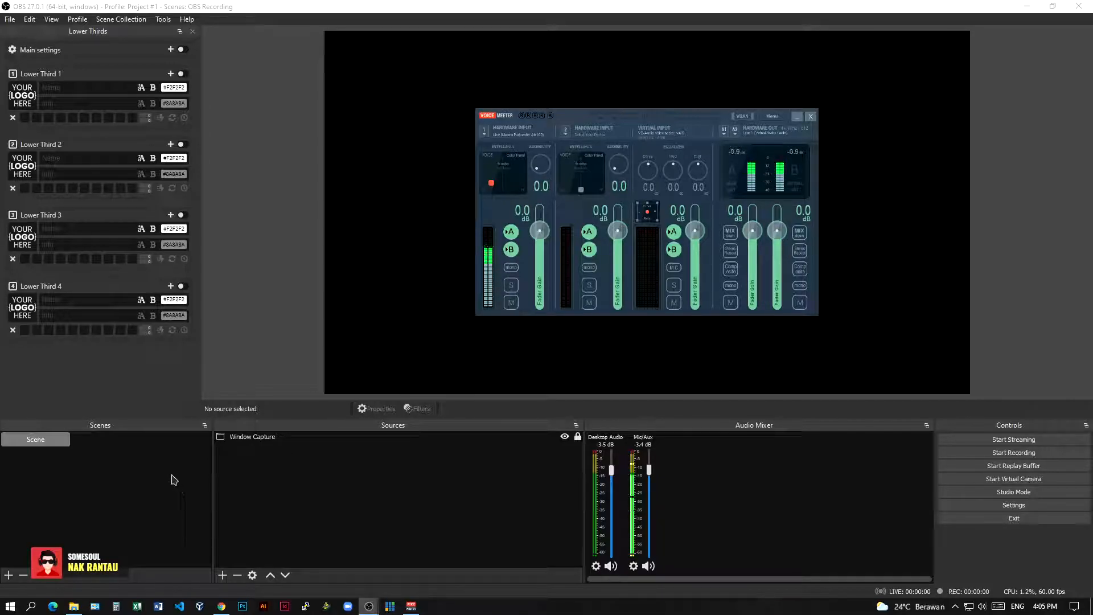
- Search Windows for the Graphics settings page and open it
left_click(33, 607)
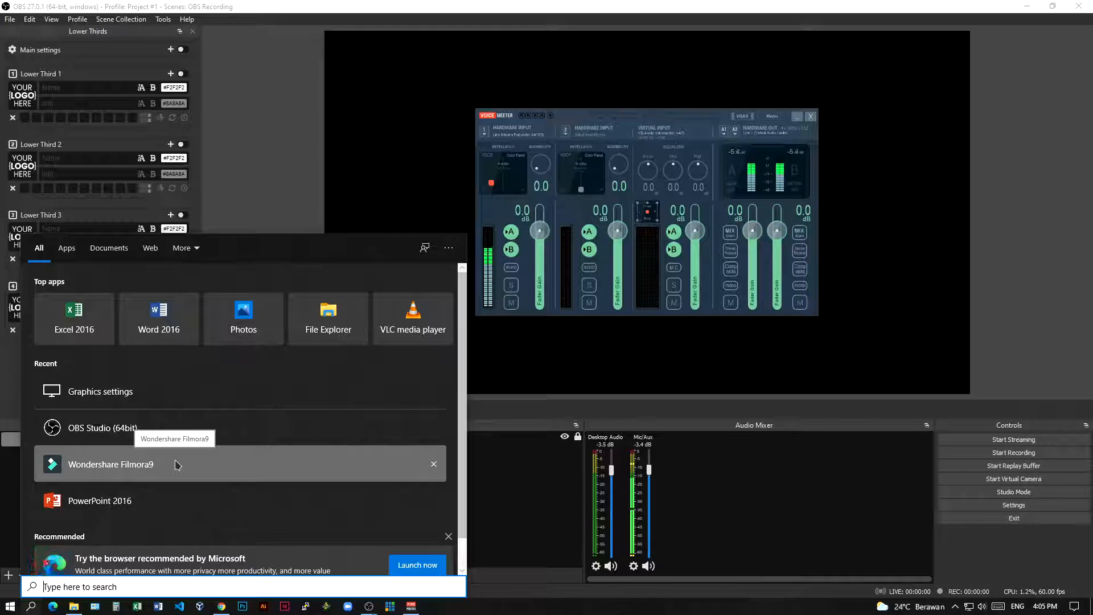
type("grapi")
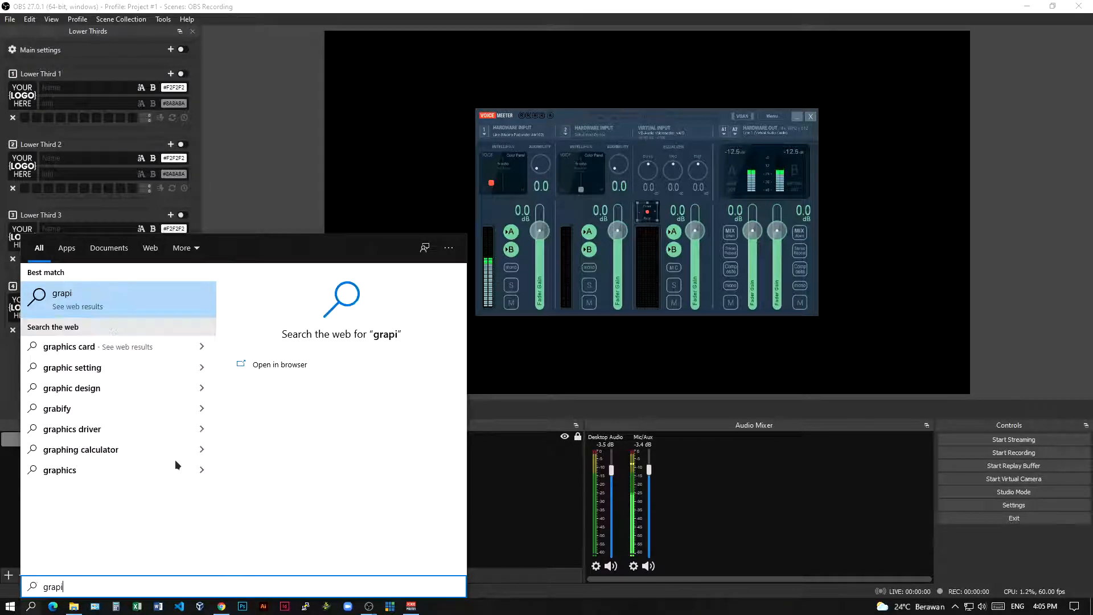
key("BackSpace")
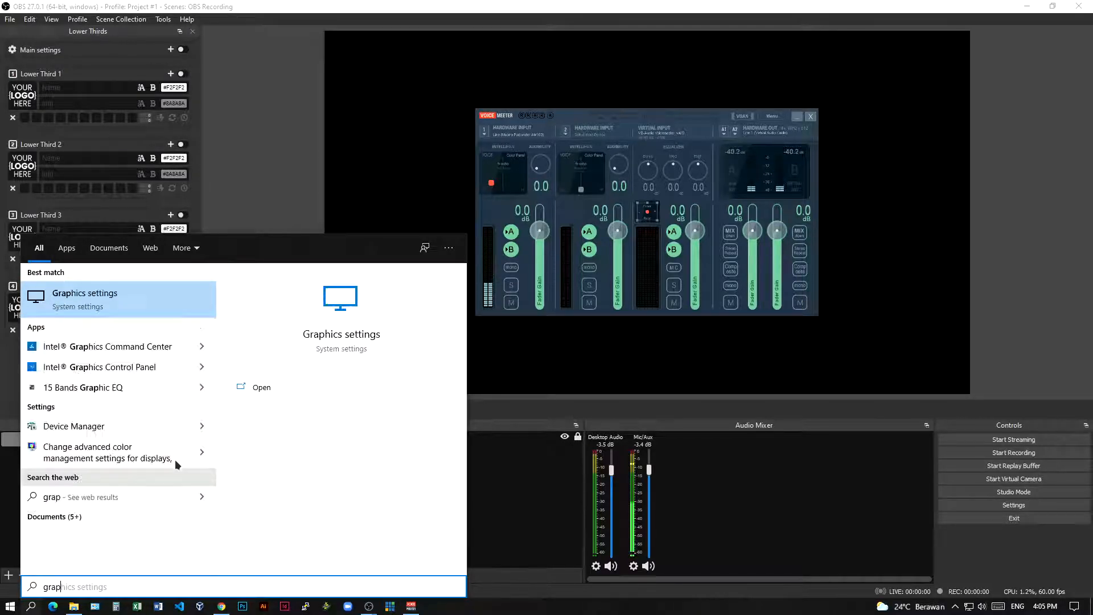
type("h")
left_click(131, 296)
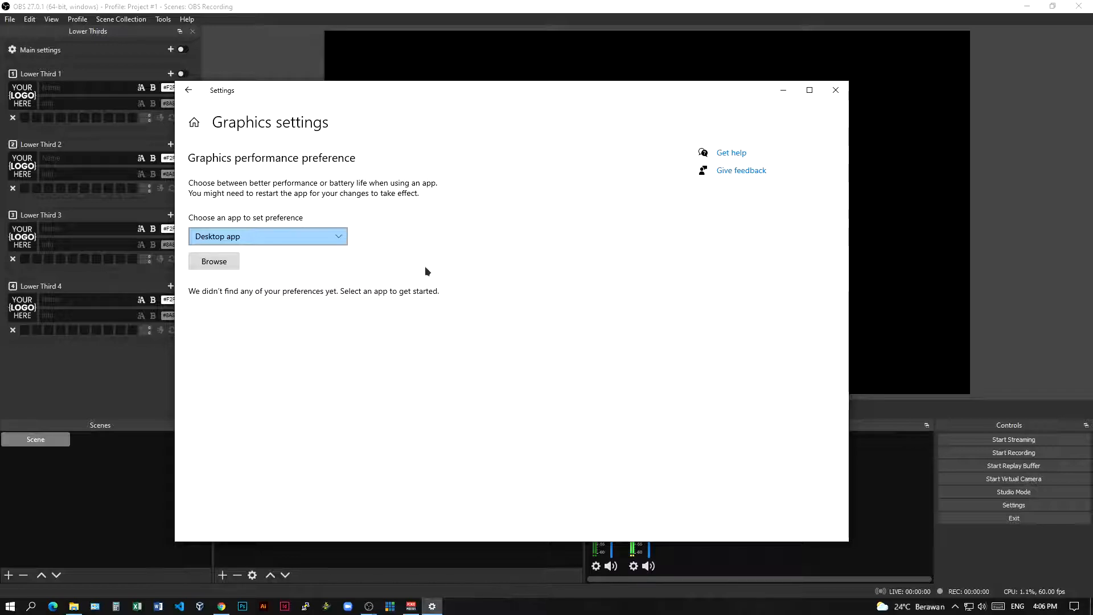
- Add obs64.exe from C:\Program Files\obs-studio\bin\64bit as a desktop app in the graphics performance preferences
left_click(218, 265)
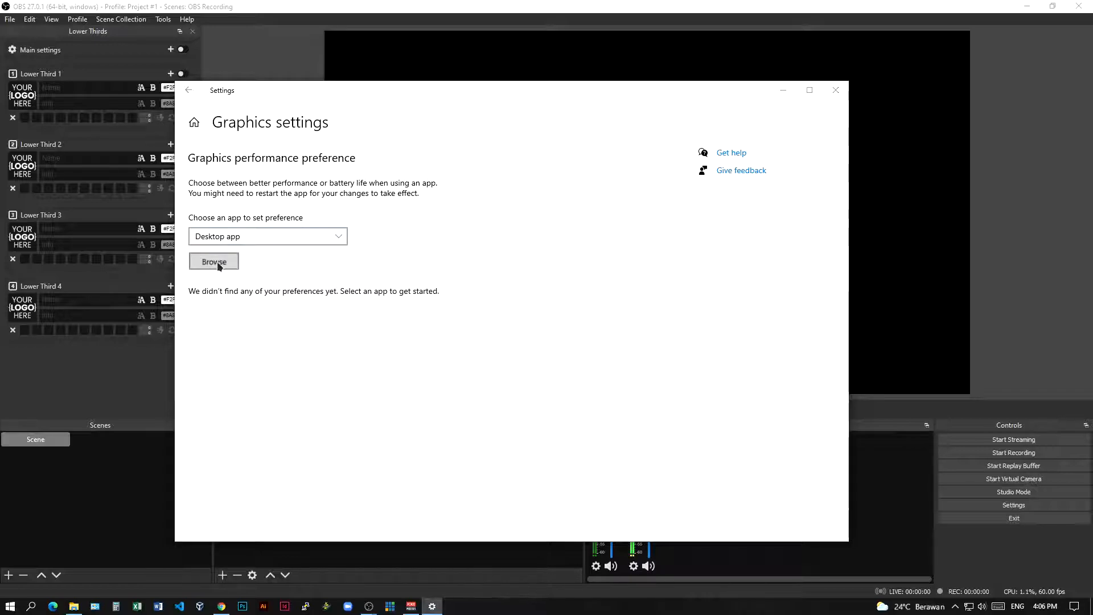
left_click(257, 307)
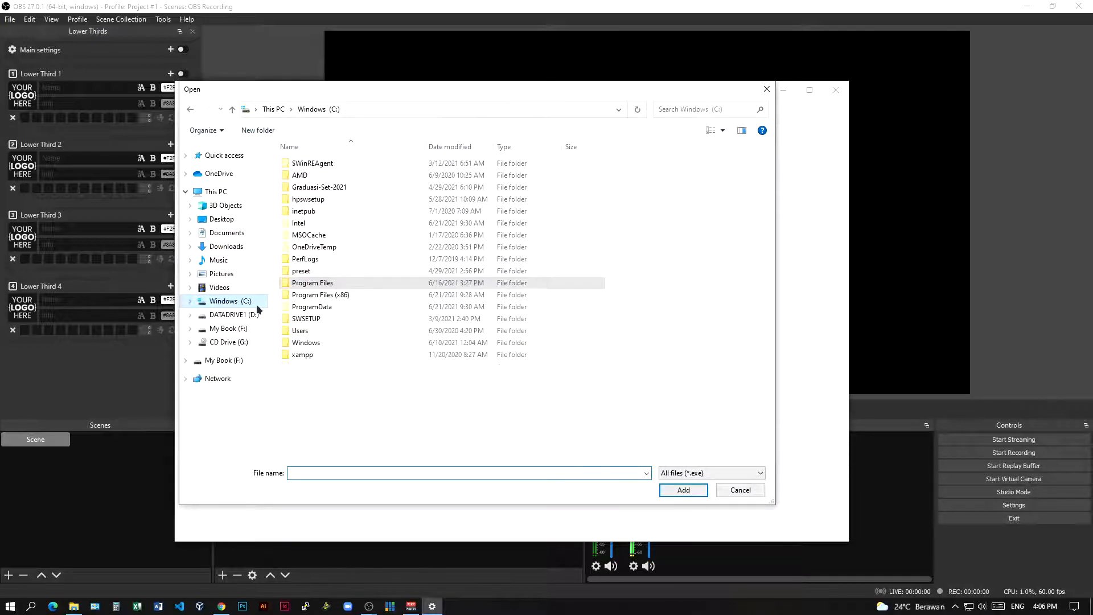
left_click(348, 287)
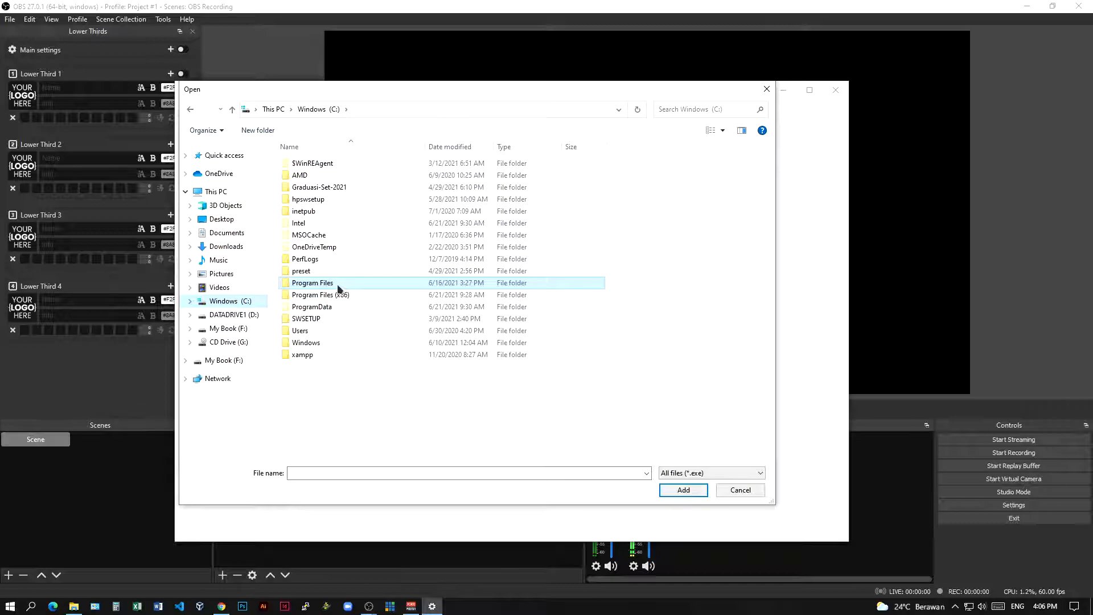
double_click(339, 287)
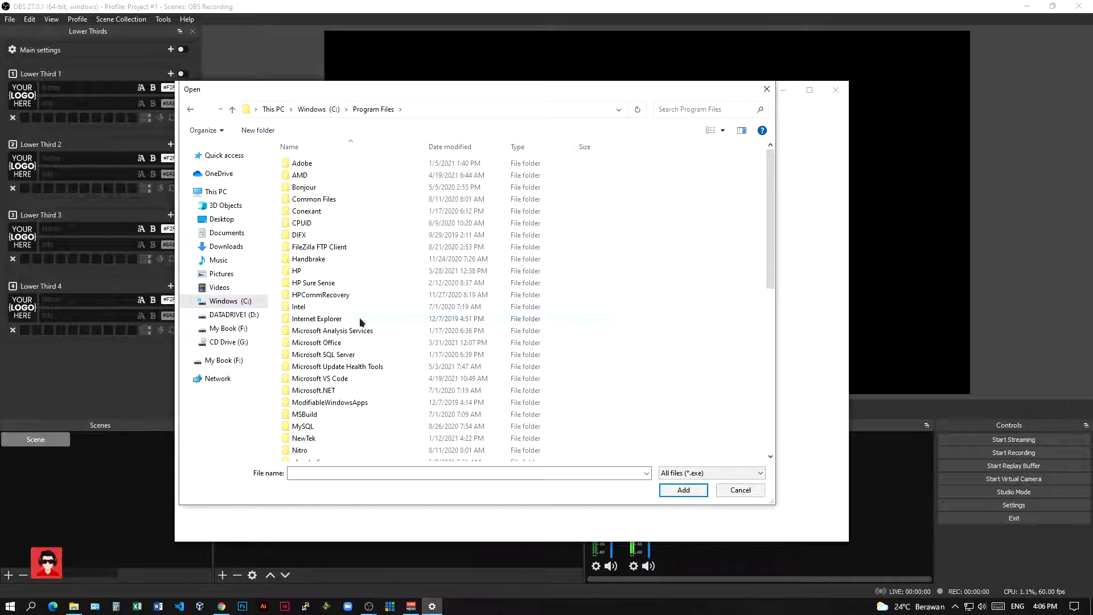
scroll(361, 316, "down", 2)
double_click(338, 394)
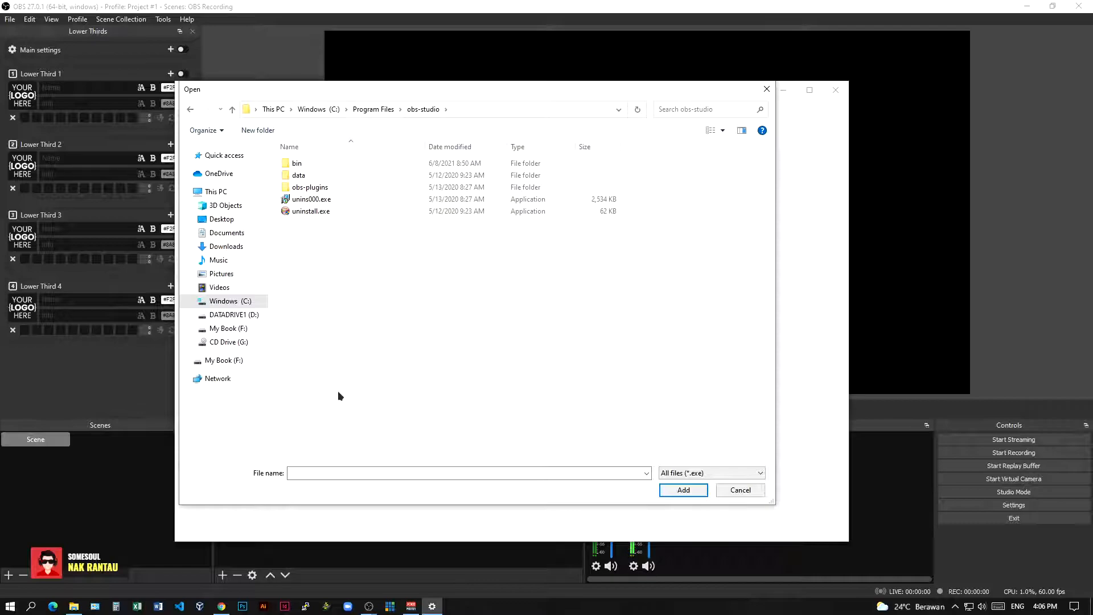
double_click(308, 165)
double_click(309, 164)
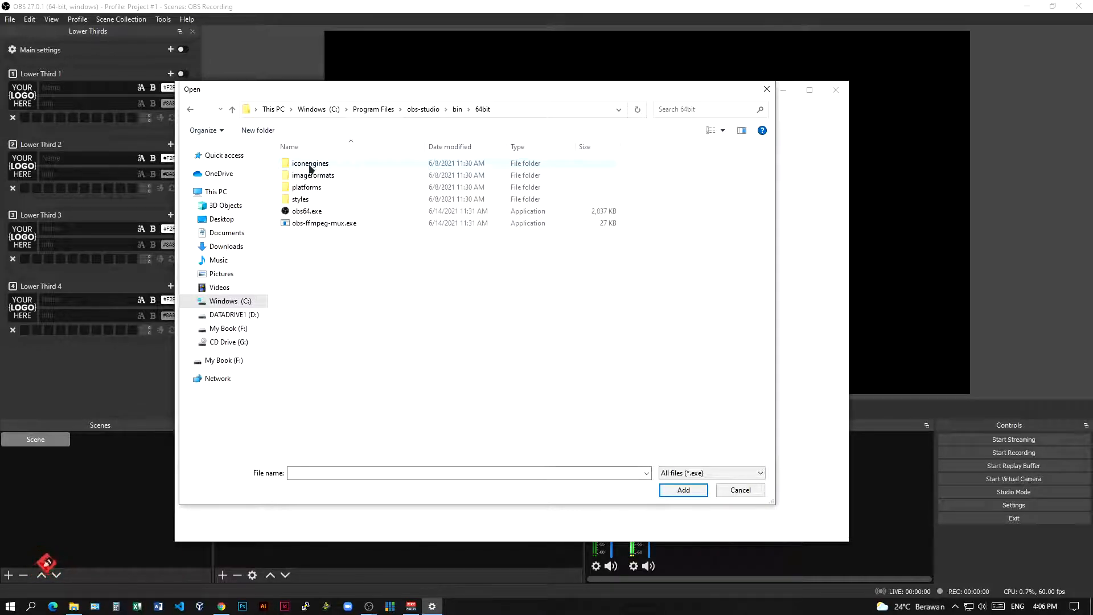
left_click(333, 214)
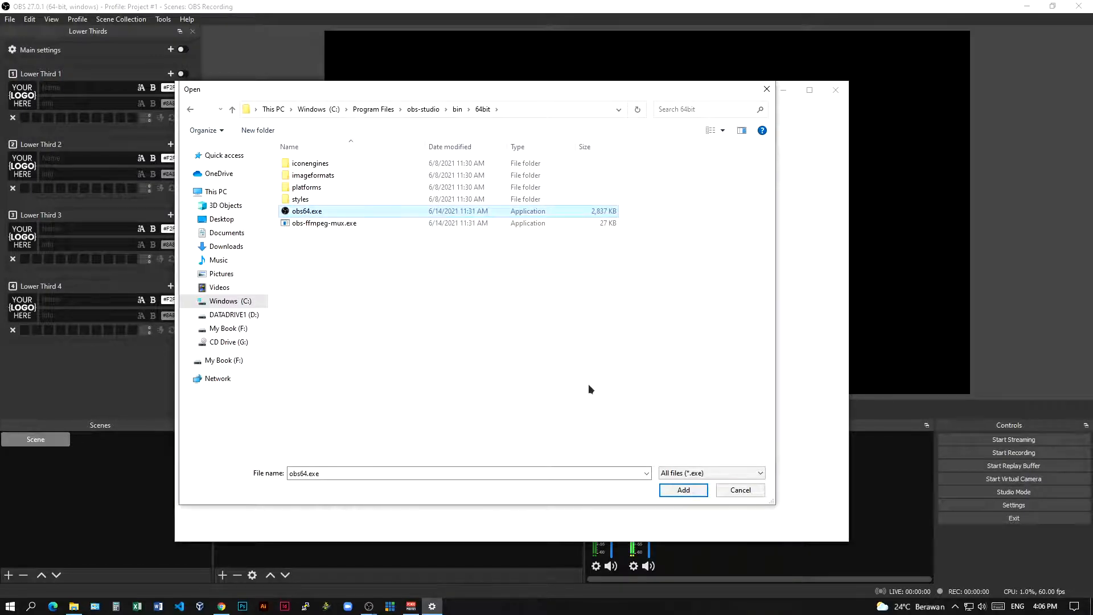
left_click(668, 493)
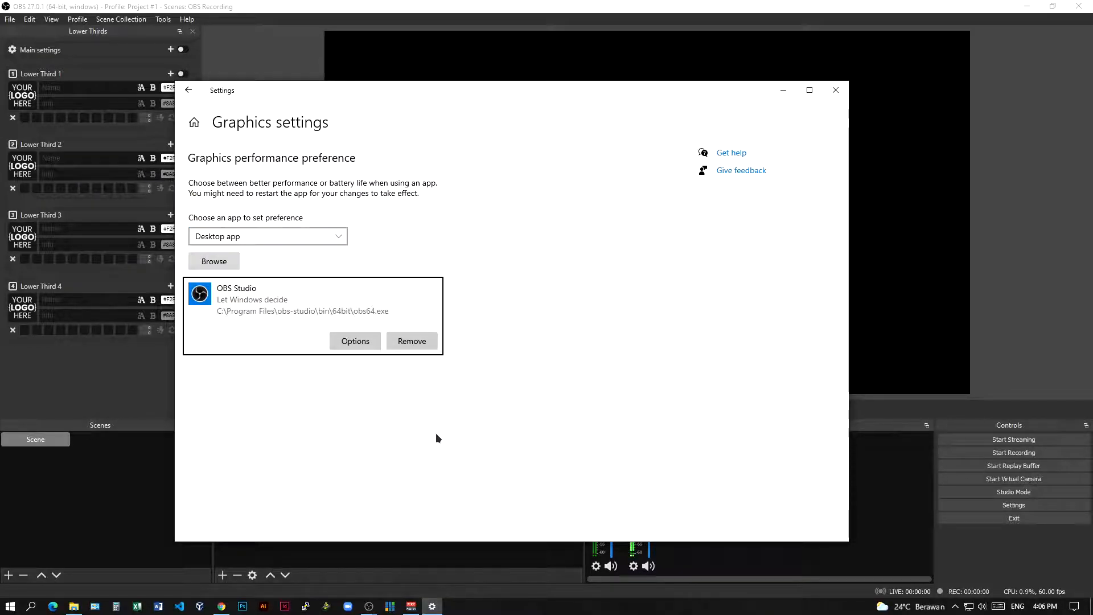
- Save High performance as the graphics preference for OBS Studio and close the Windows settings
left_click(356, 341)
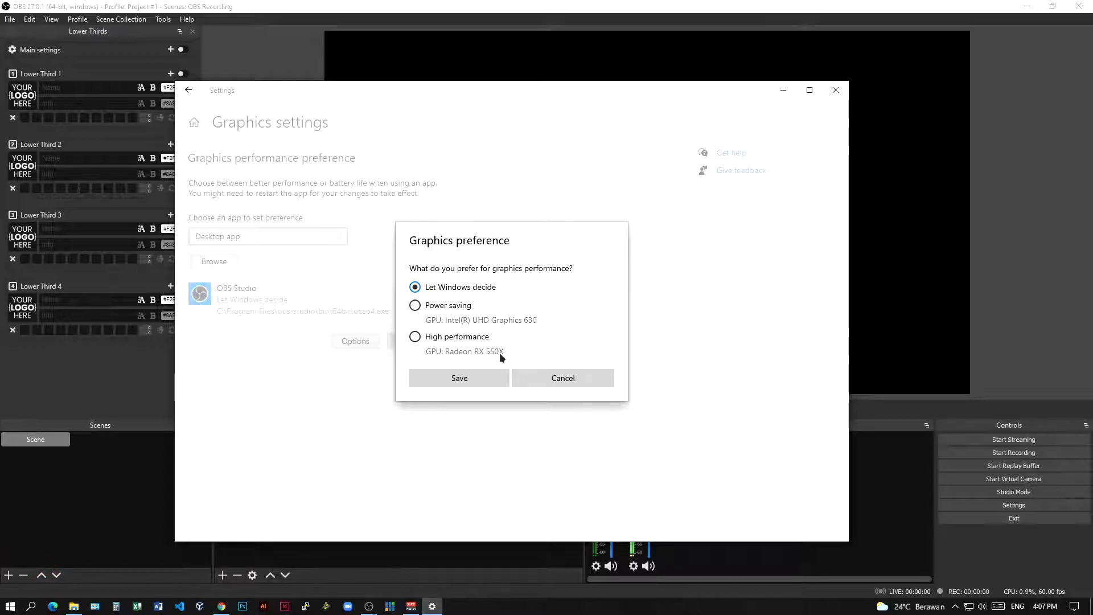
left_click(436, 341)
left_click(479, 377)
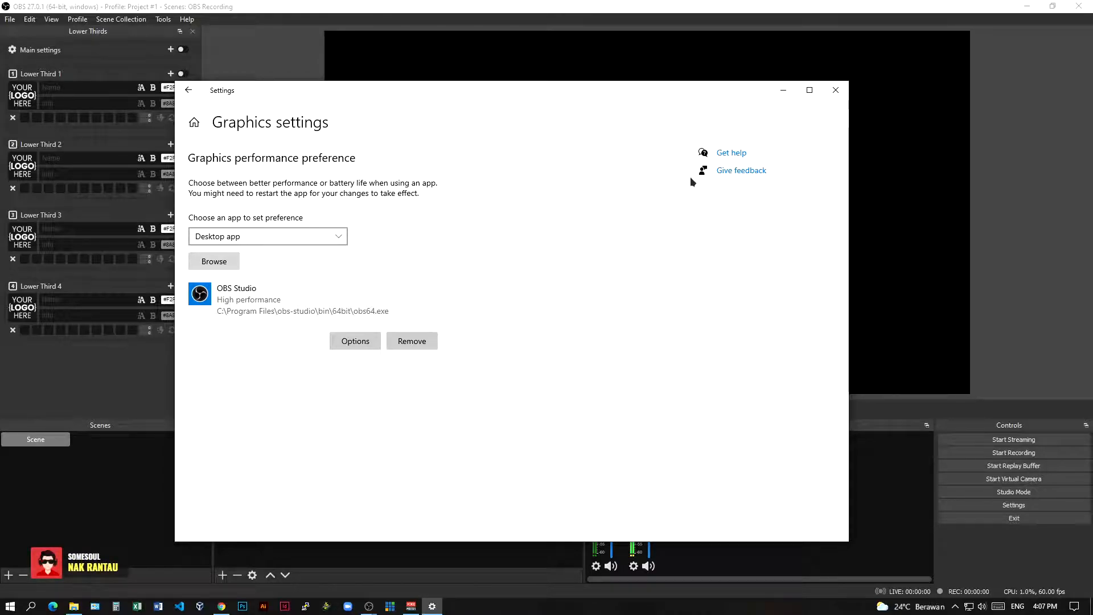
left_click(835, 94)
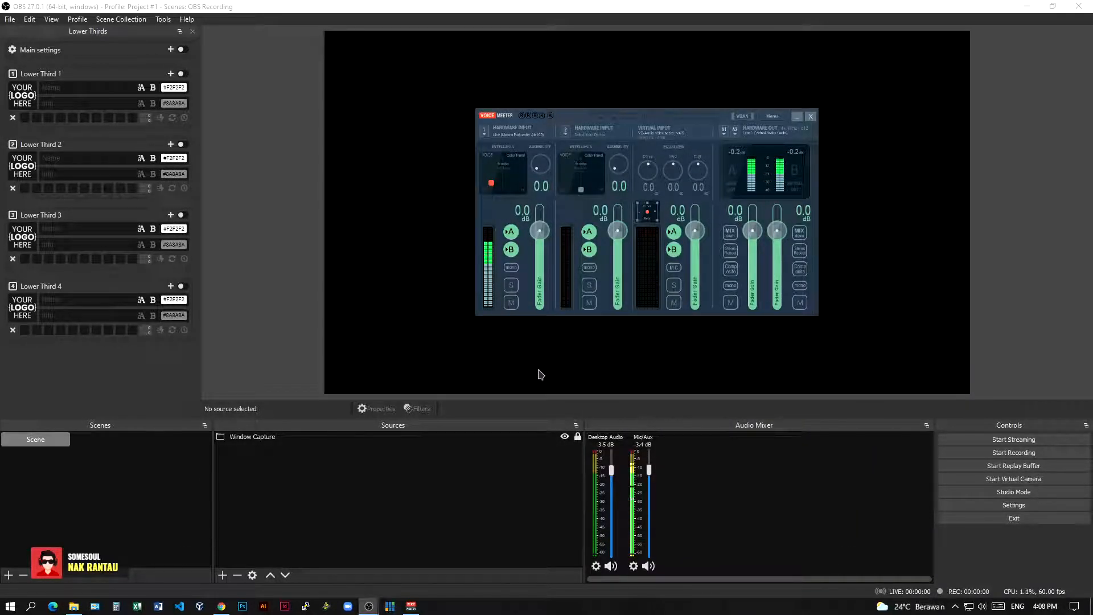
- Open the OBS video settings and choose 1920x1080 as the base (canvas) resolution
left_click(977, 506)
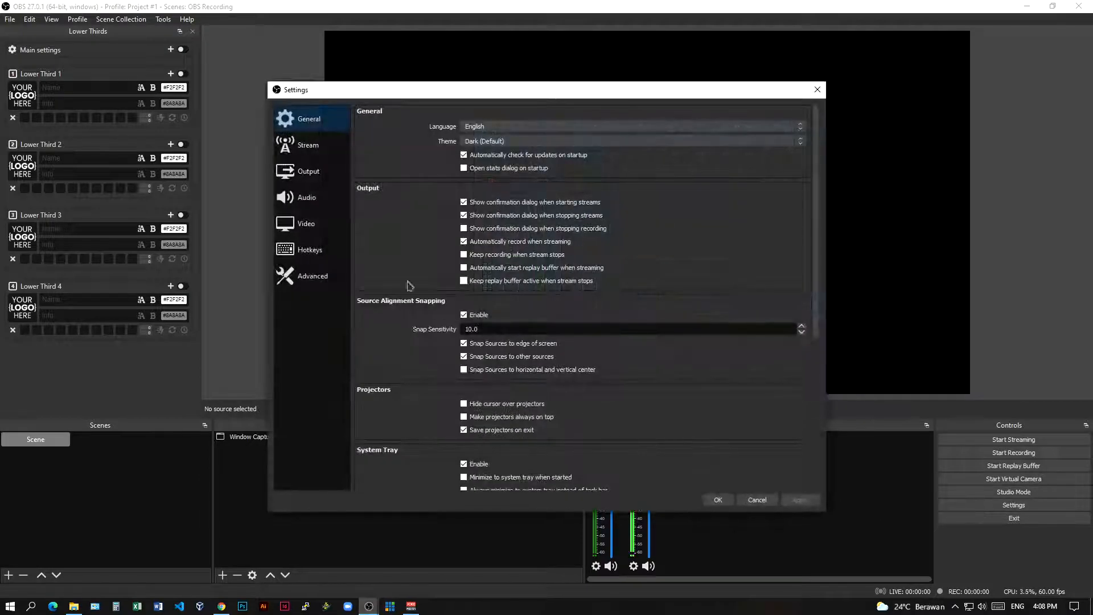
left_click(320, 232)
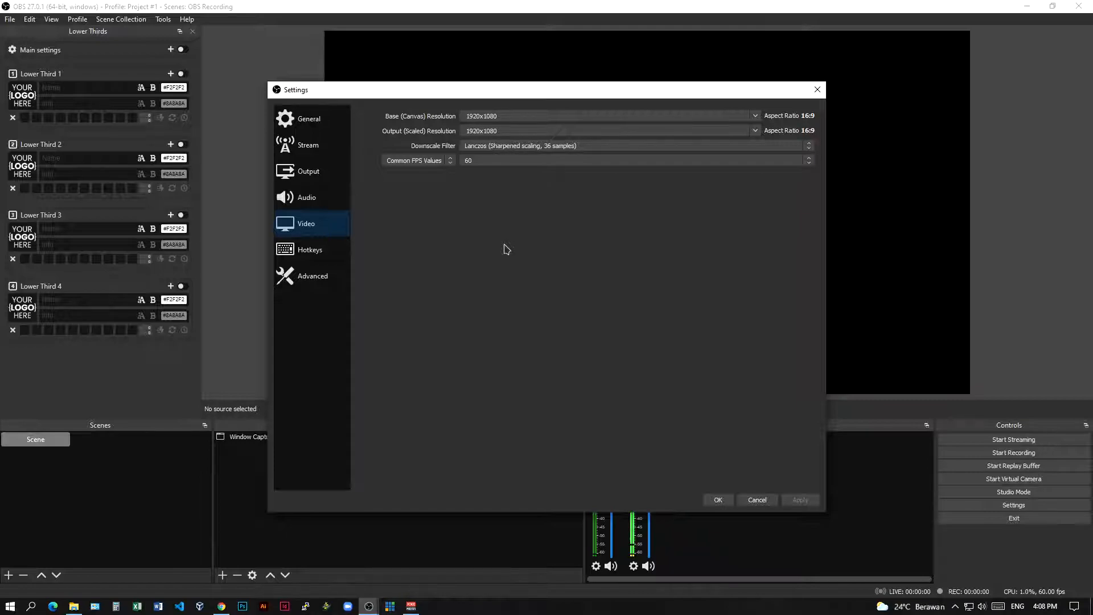
left_click(756, 120)
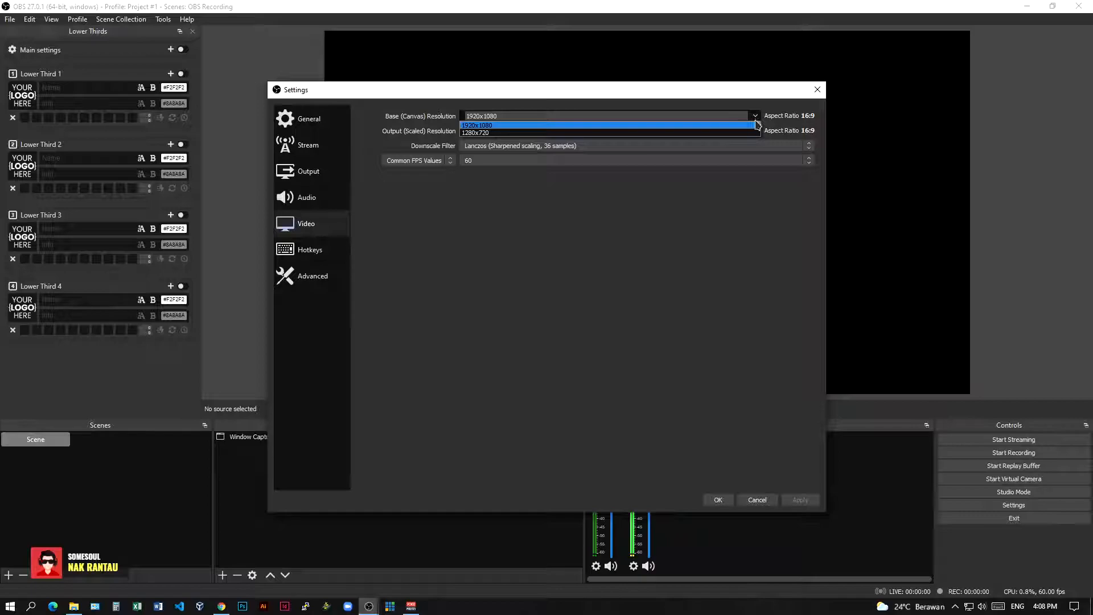
left_click(501, 125)
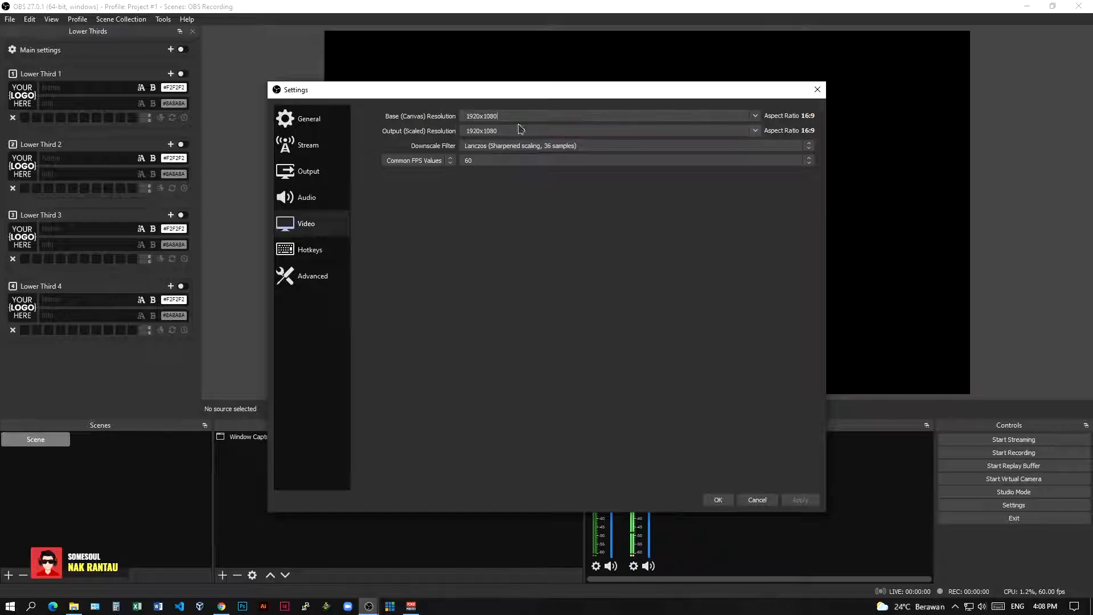
left_click(755, 116)
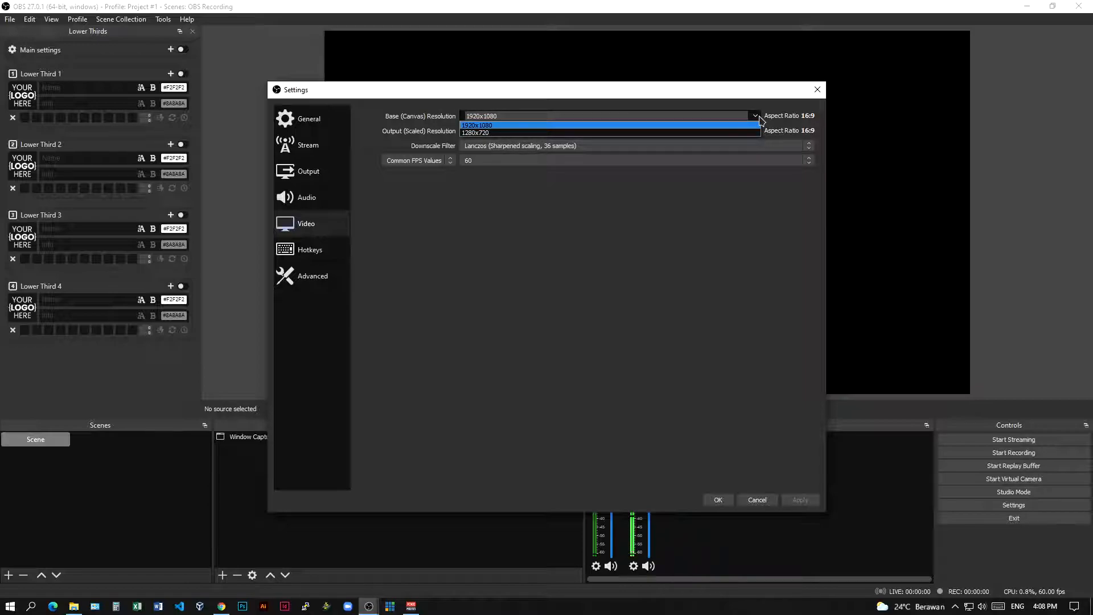
left_click(528, 126)
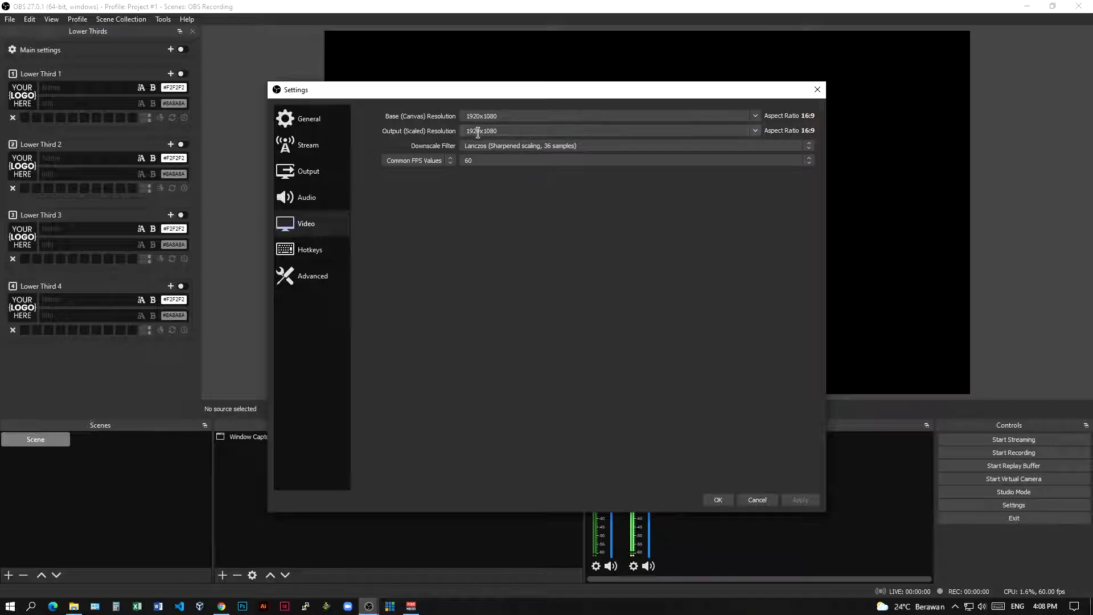
- Try 1280x720 as the output (scaled) resolution and return it to 1920x1080
left_click(755, 131)
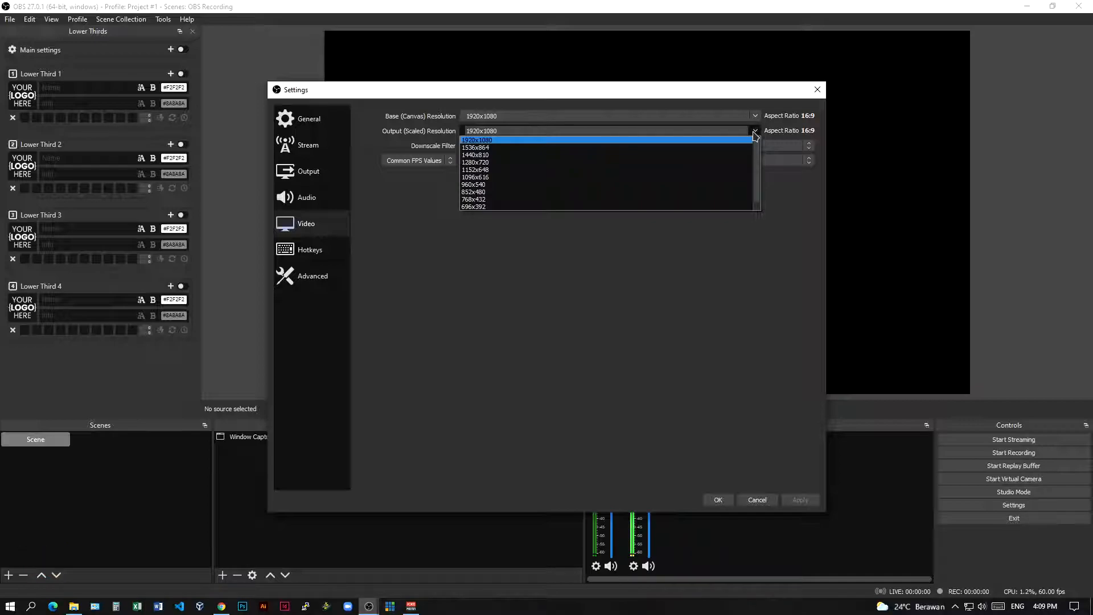
left_click(495, 163)
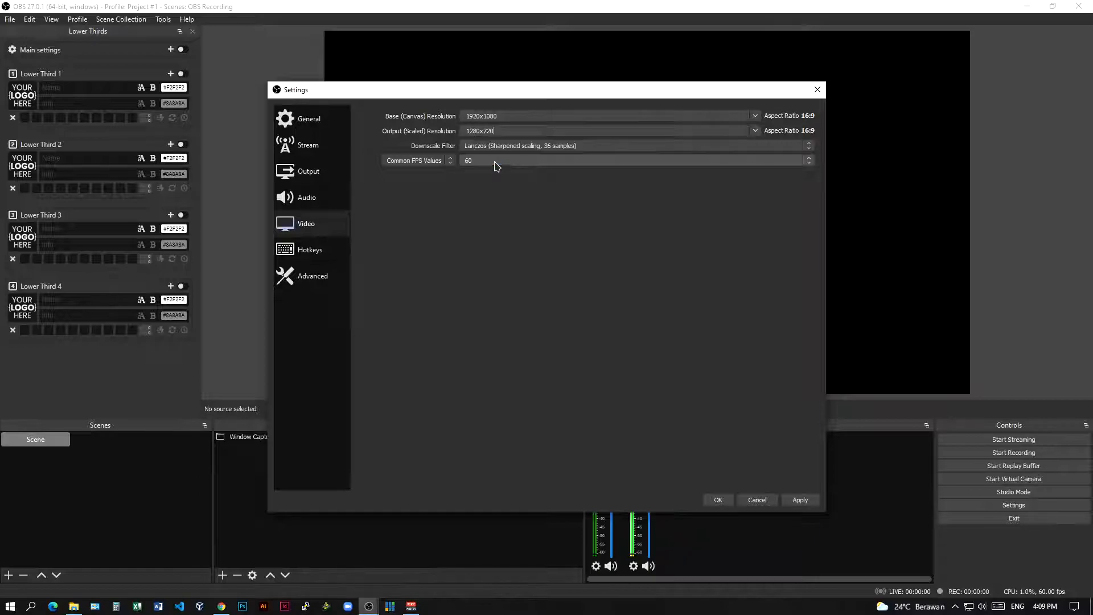
left_click(756, 132)
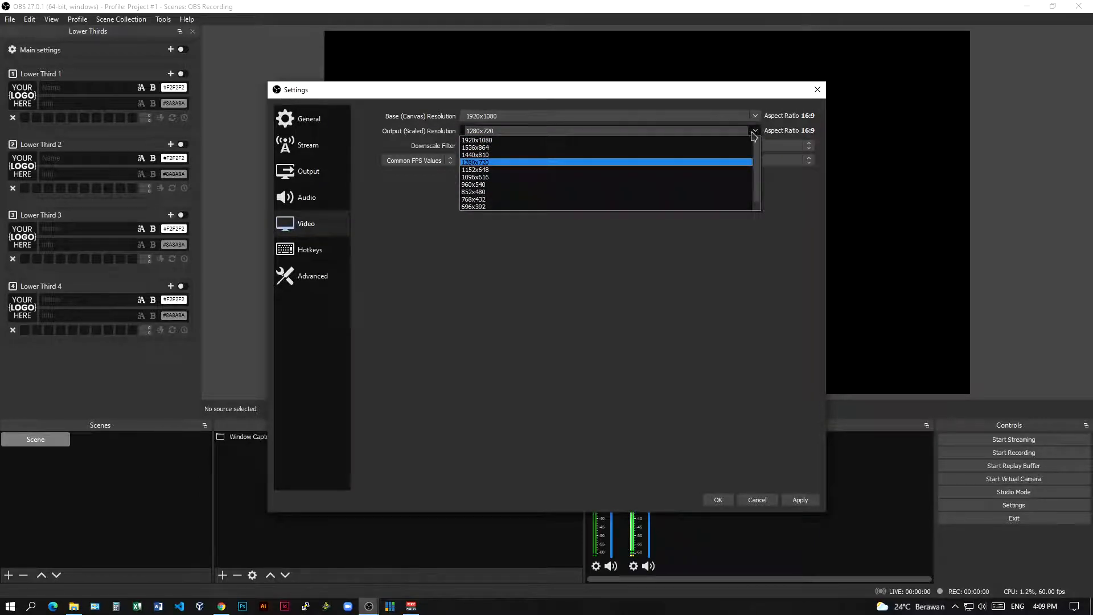
left_click(505, 140)
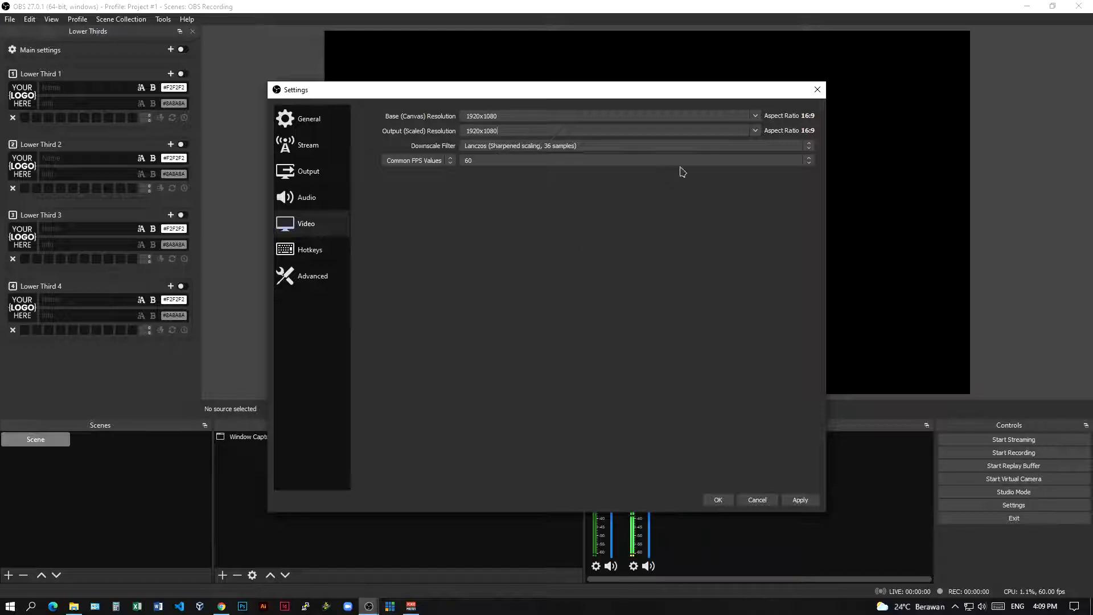
left_click(755, 131)
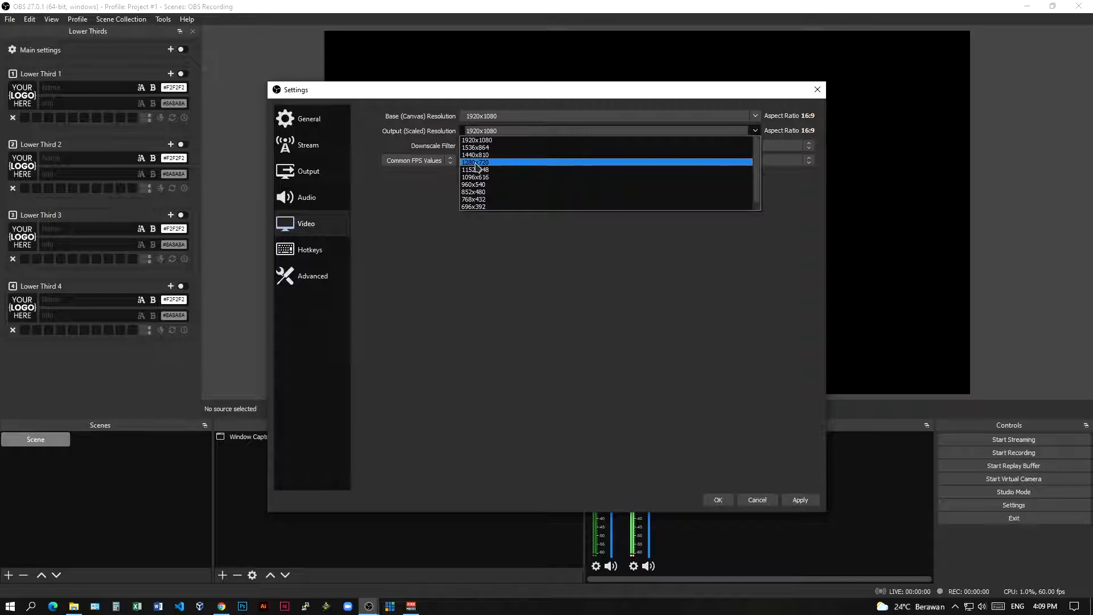
left_click(484, 164)
left_click(755, 130)
left_click(535, 141)
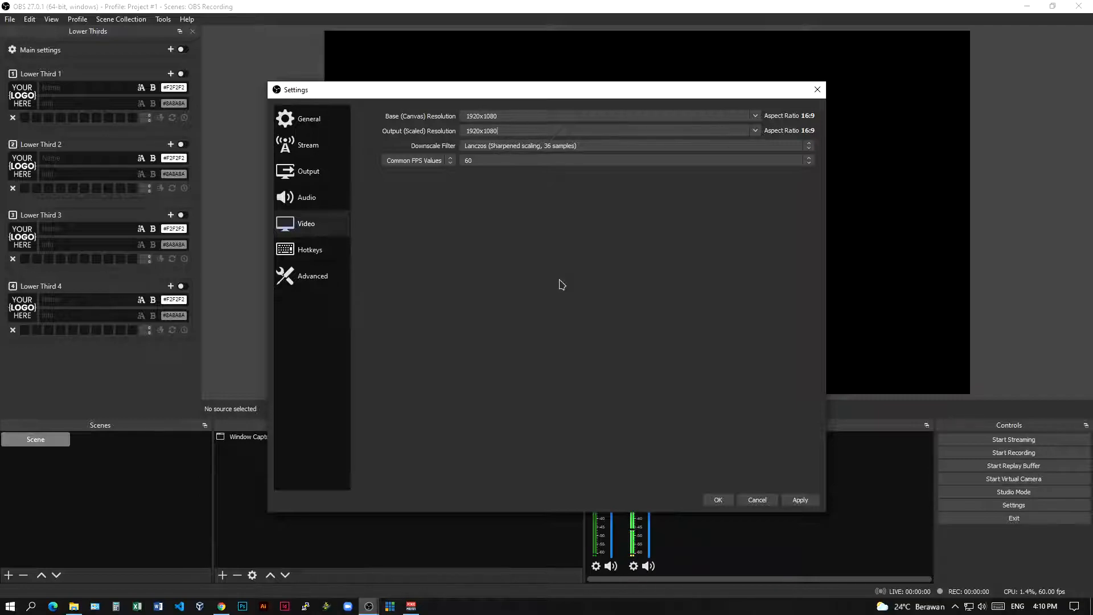
- Try the Bicubic downscale filter with 16 samples and return to Lanczos with 36 samples
left_click(809, 147)
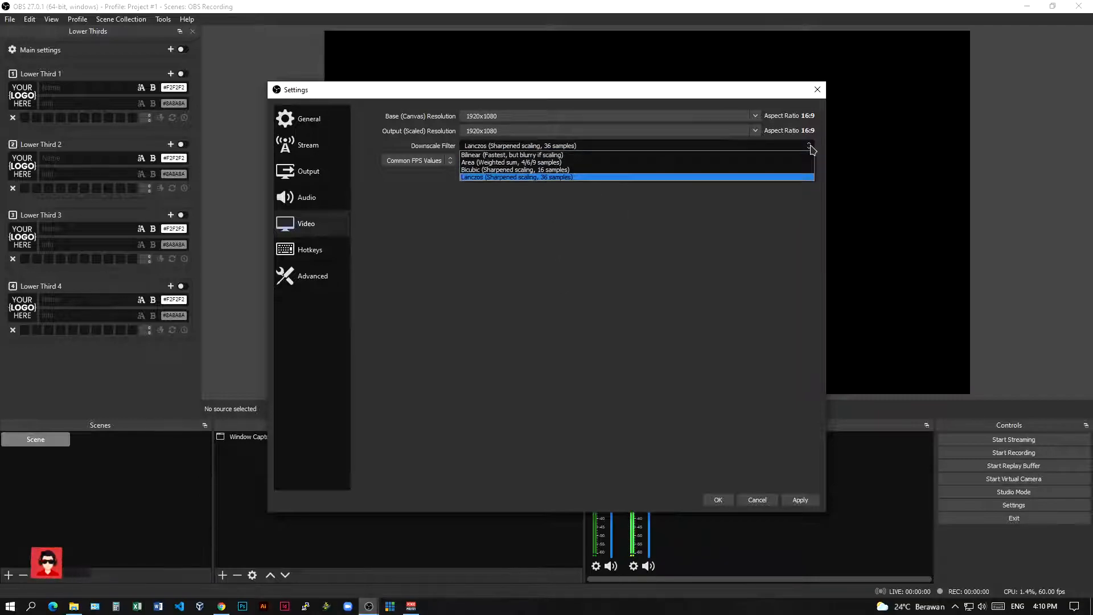
left_click(584, 169)
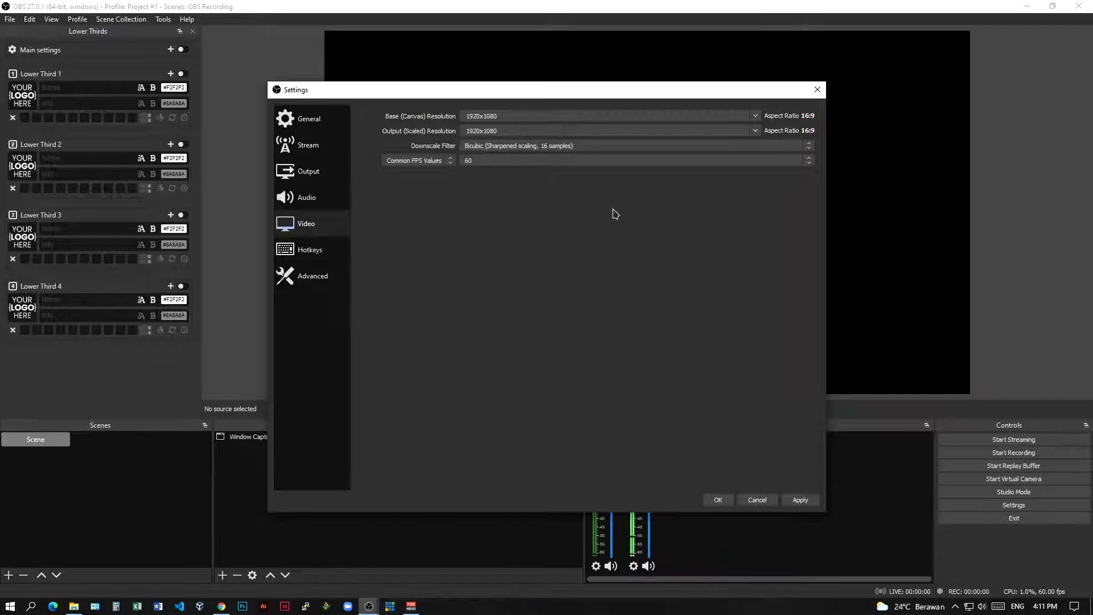
left_click(607, 149)
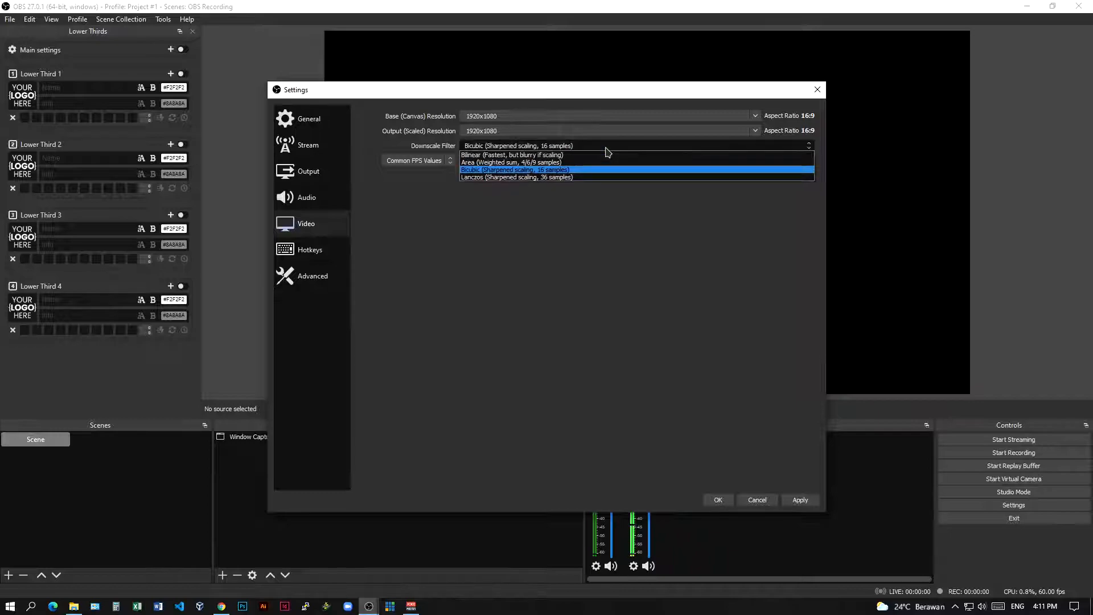
left_click(580, 177)
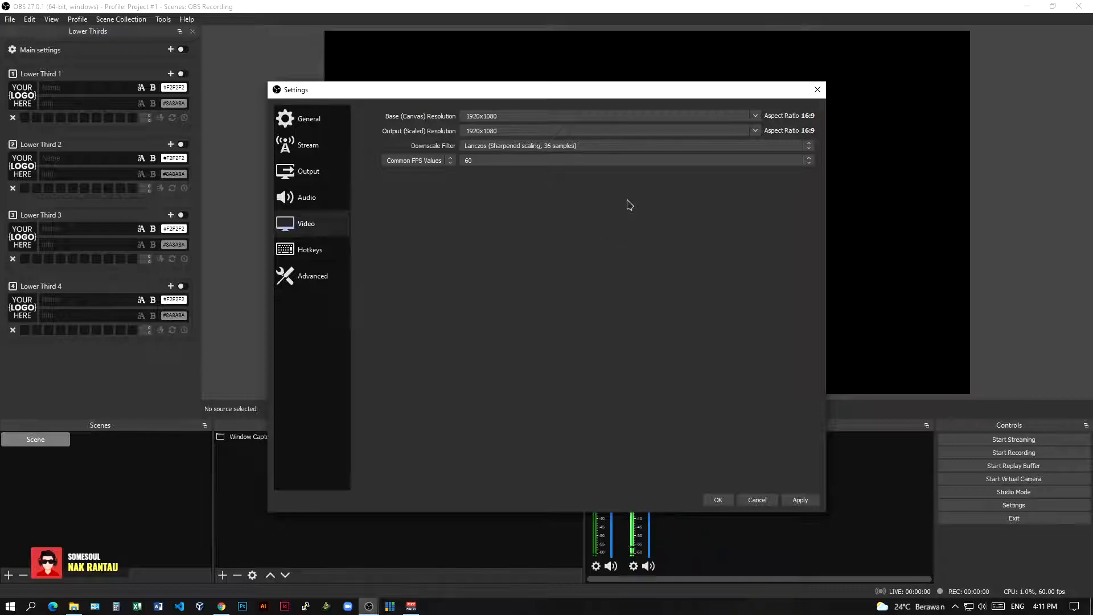
left_click(565, 147)
left_click(566, 147)
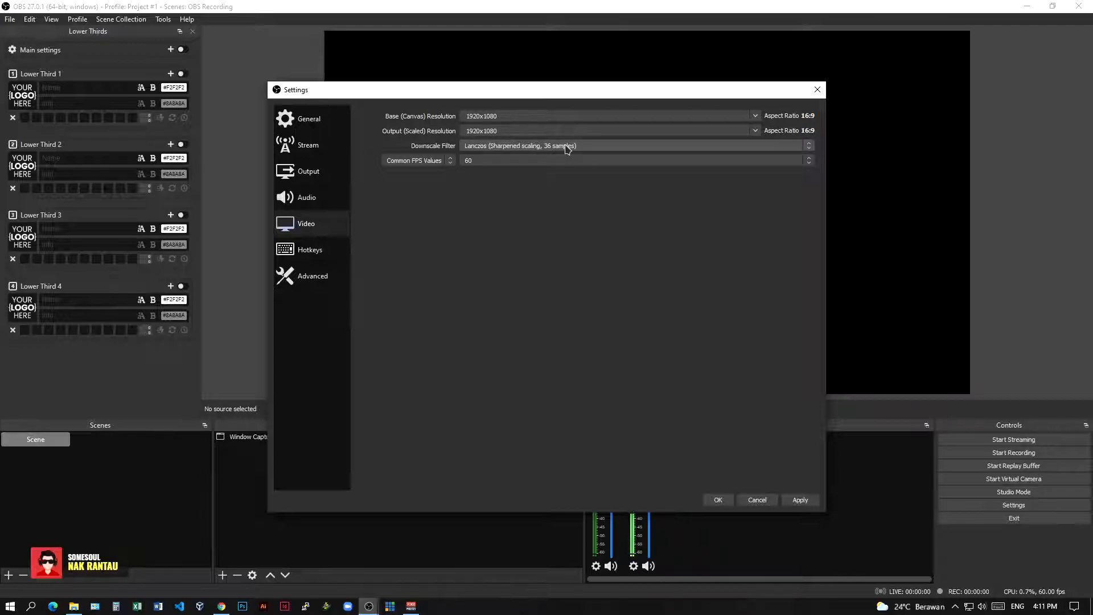
- Try 30 as the common FPS value and return it to 60
left_click(535, 162)
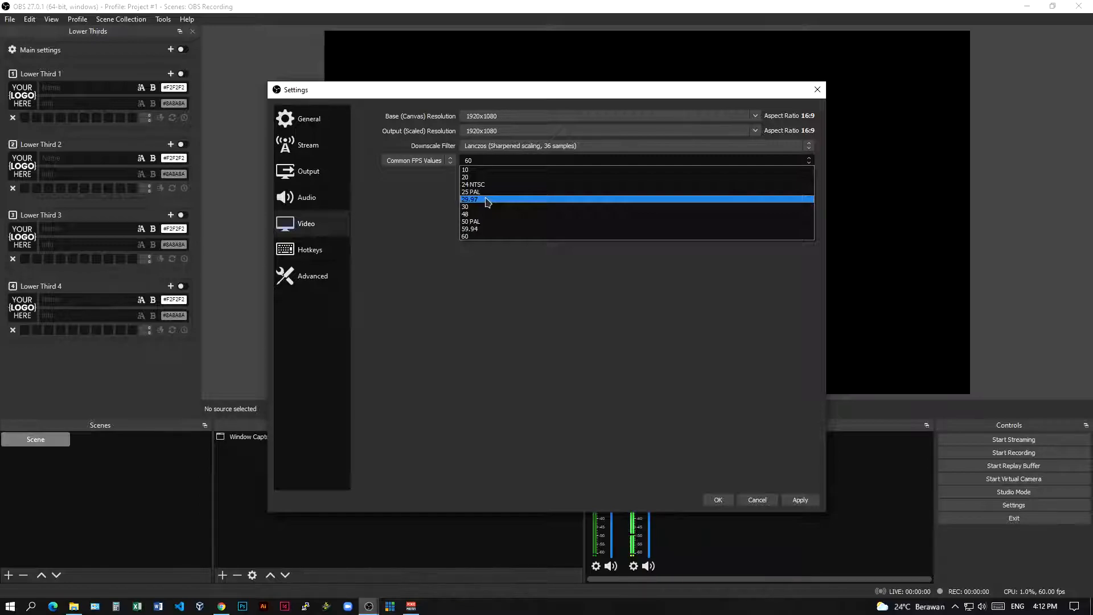
left_click(484, 208)
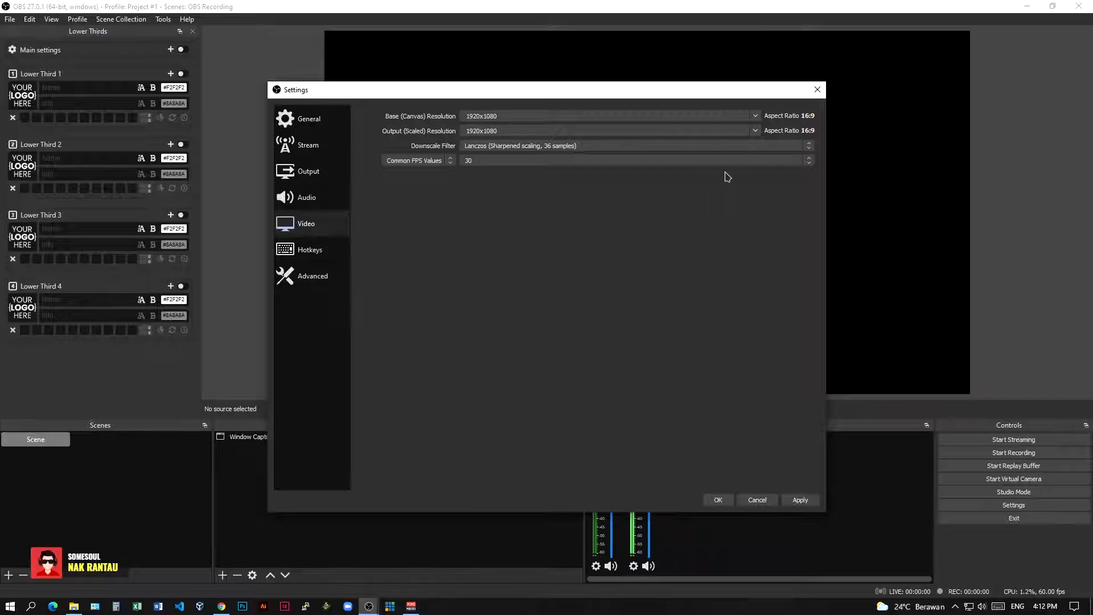
left_click(804, 163)
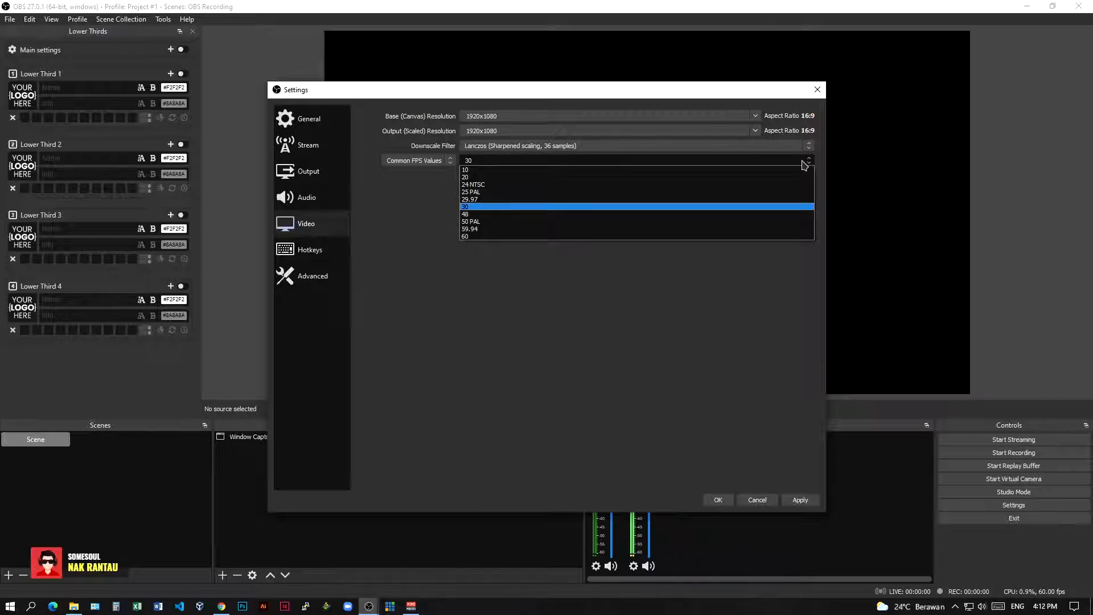
left_click(495, 236)
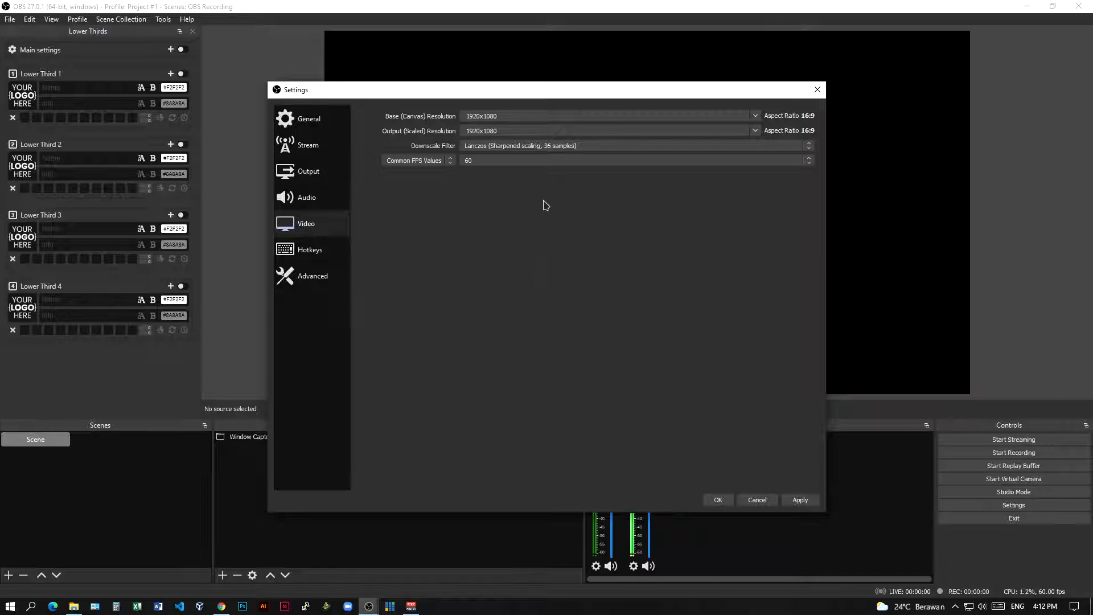
left_click_drag(550, 91, 568, 104)
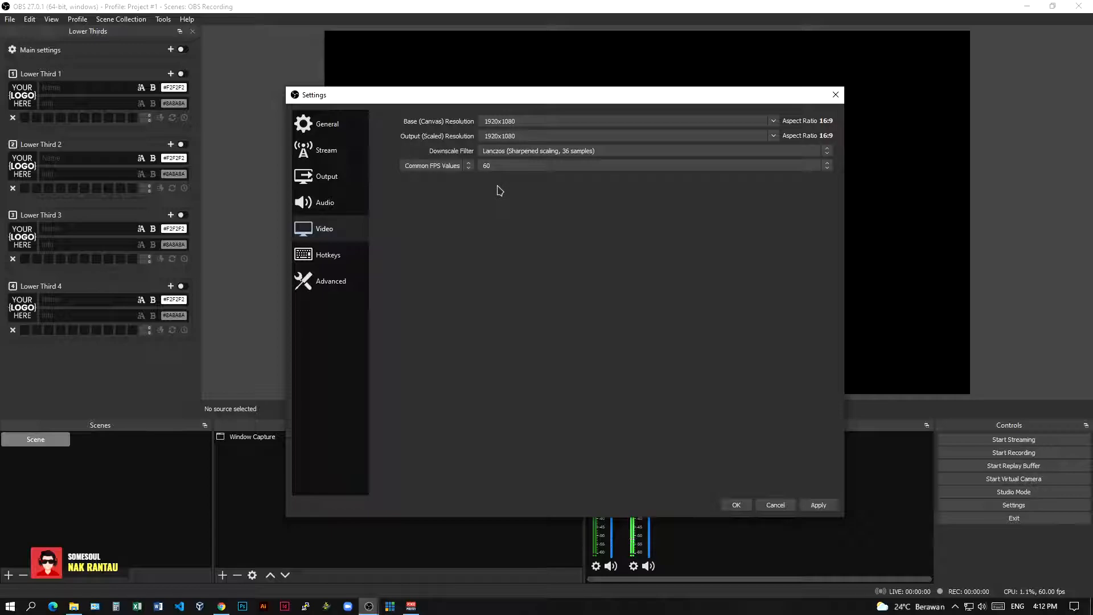
- Open the audio settings and choose Line (Maono Podcaster AM100) as the Mic/Auxiliary Audio device
left_click(333, 201)
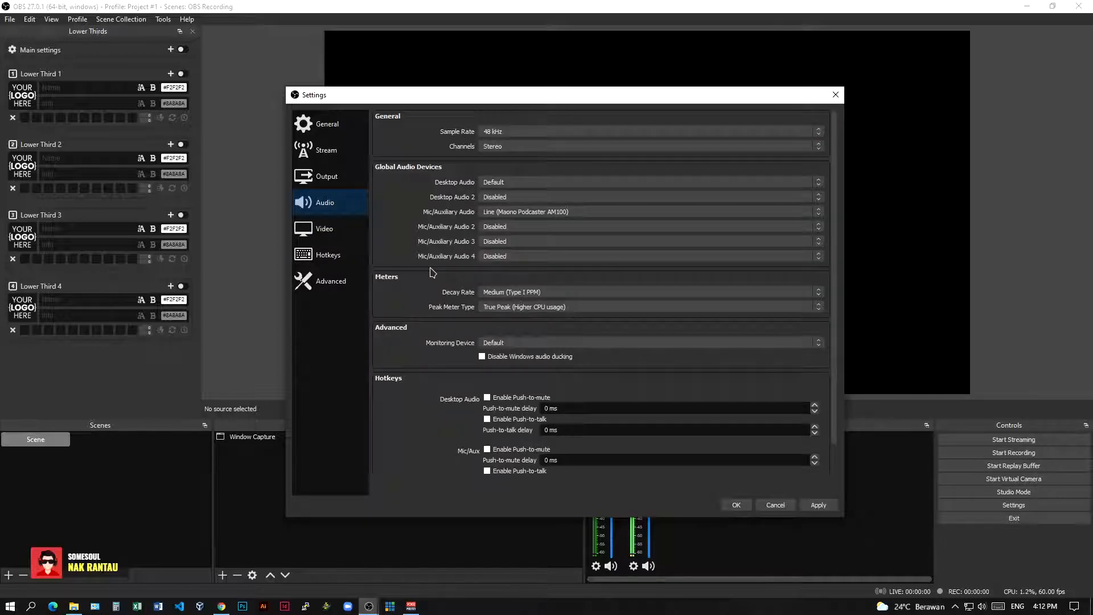
left_click(505, 213)
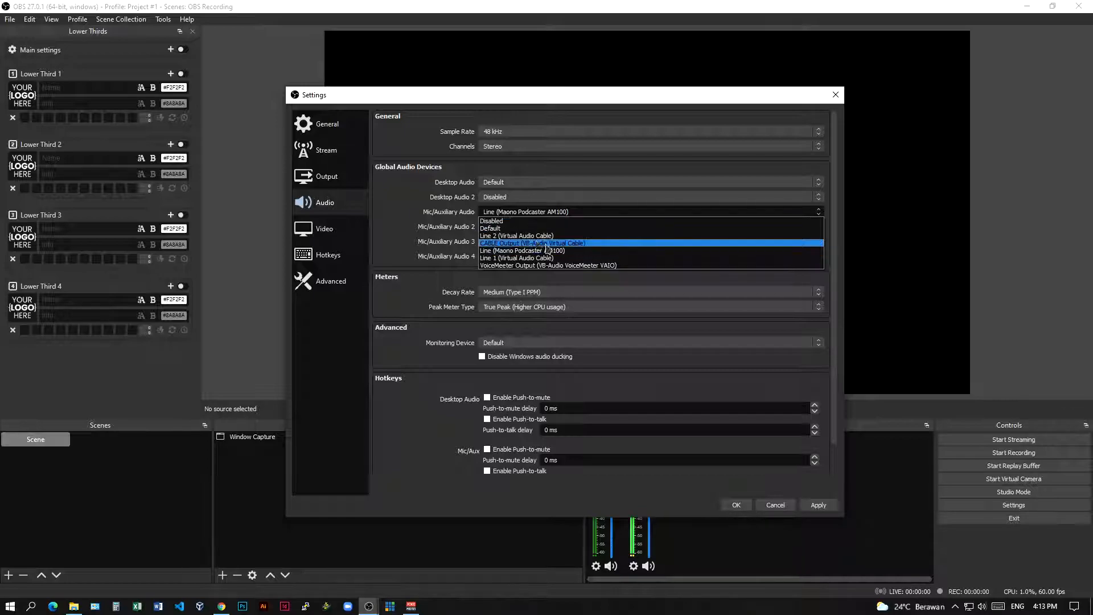
left_click(570, 251)
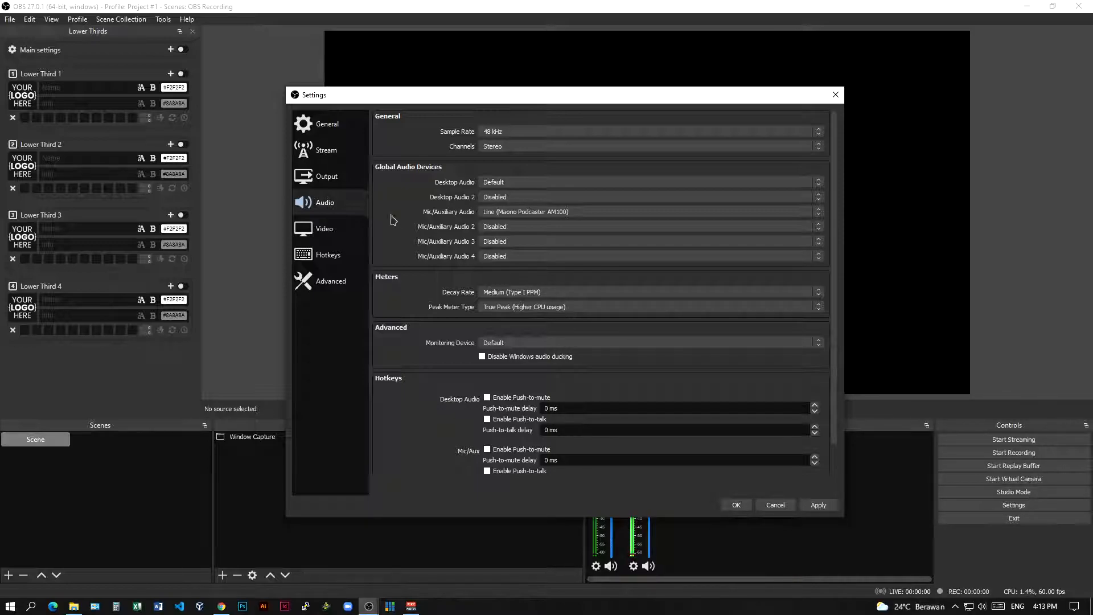
- Open the recording output settings and choose mp4 as the recording format
left_click(330, 178)
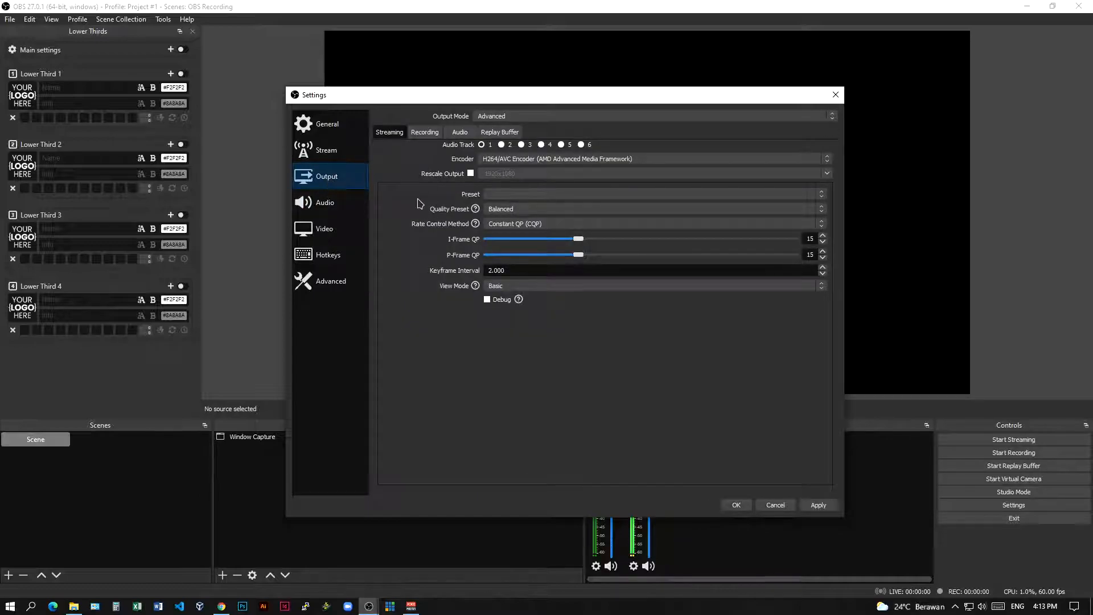
left_click(425, 132)
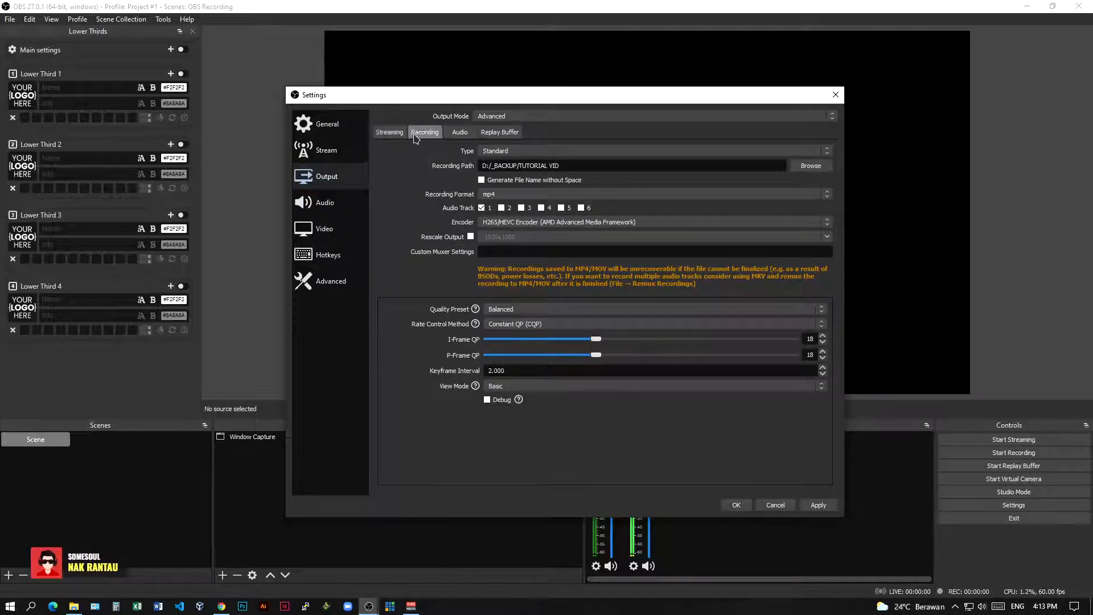
left_click(513, 149)
left_click(514, 149)
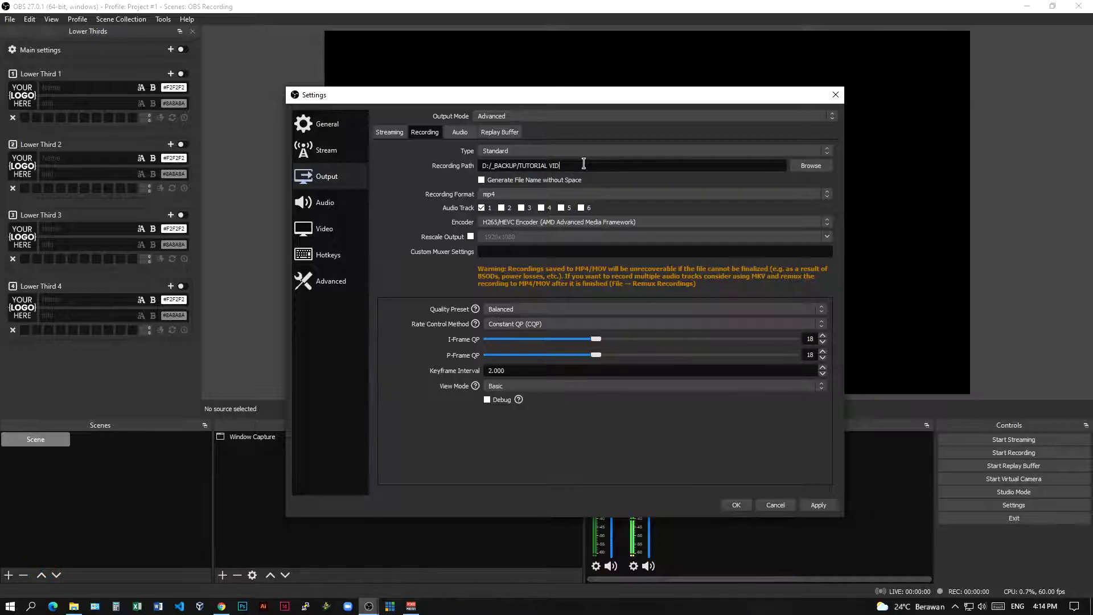
left_click(503, 195)
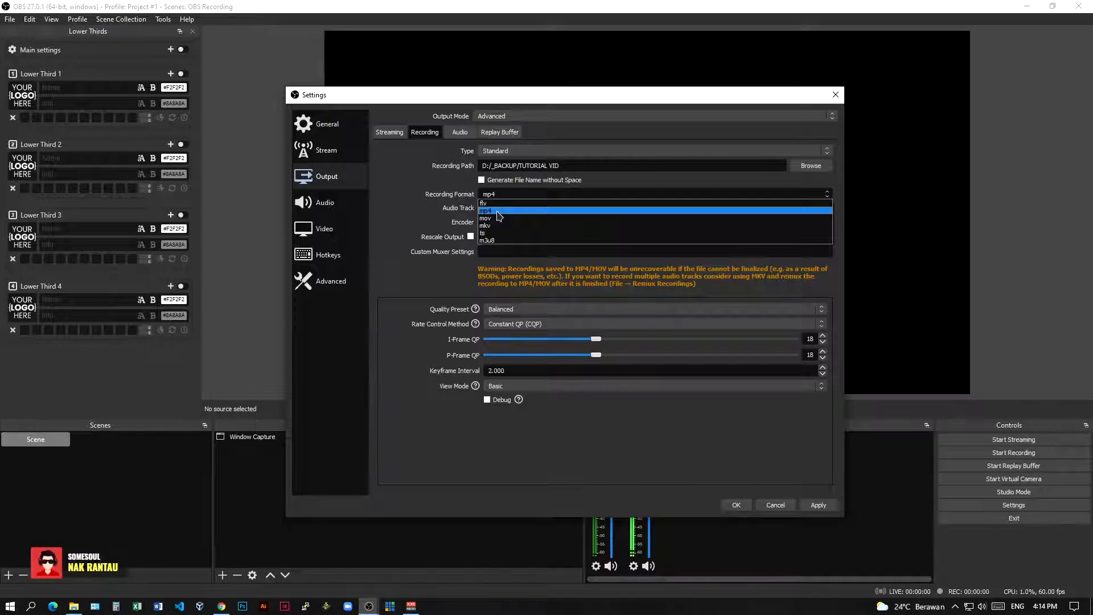
left_click(497, 213)
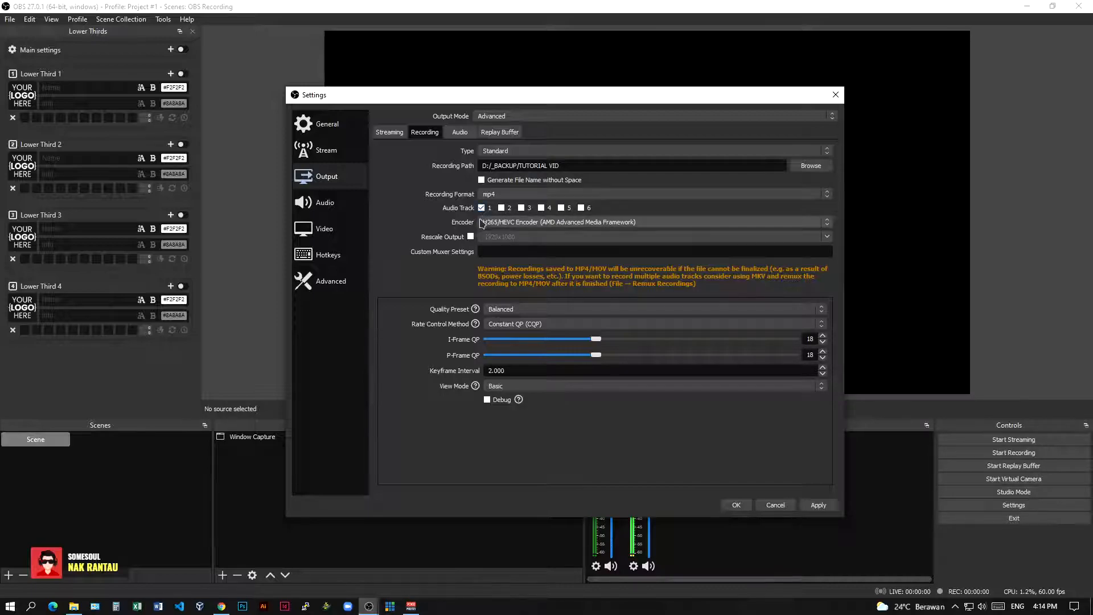
- Choose H265/HEVC Encoder (AMD Advanced Media Framework) as the recording encoder and Balanced as the quality preset
left_click(521, 222)
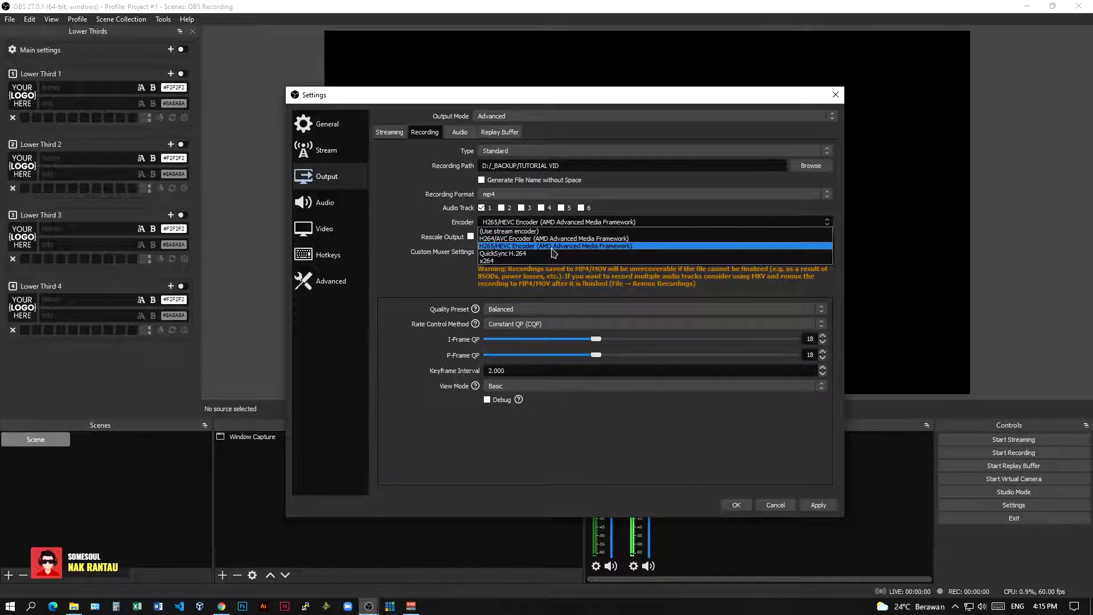
left_click(639, 246)
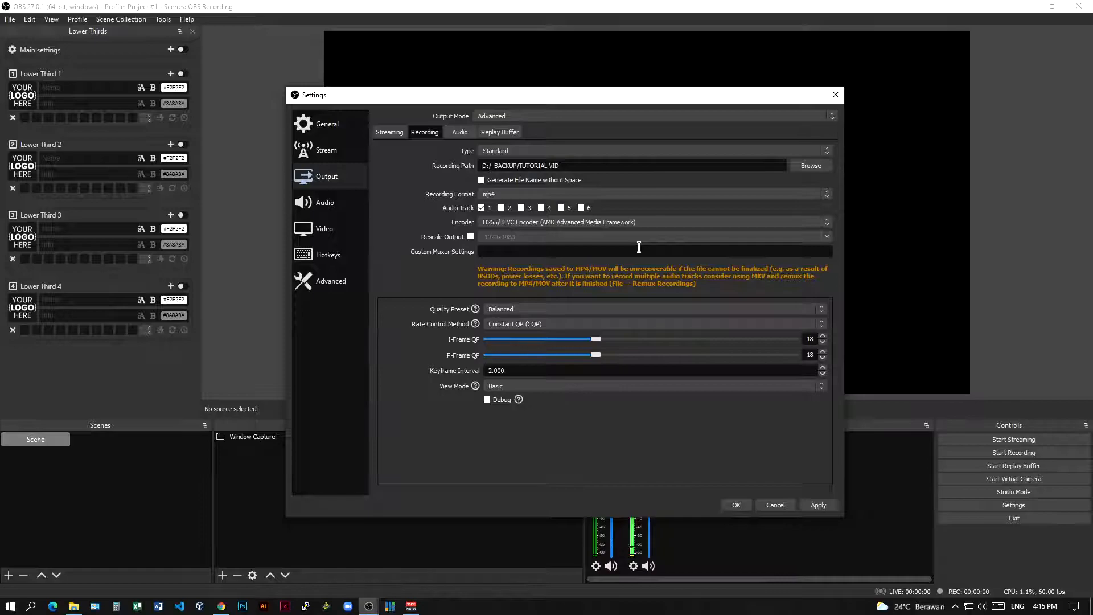
left_click(641, 223)
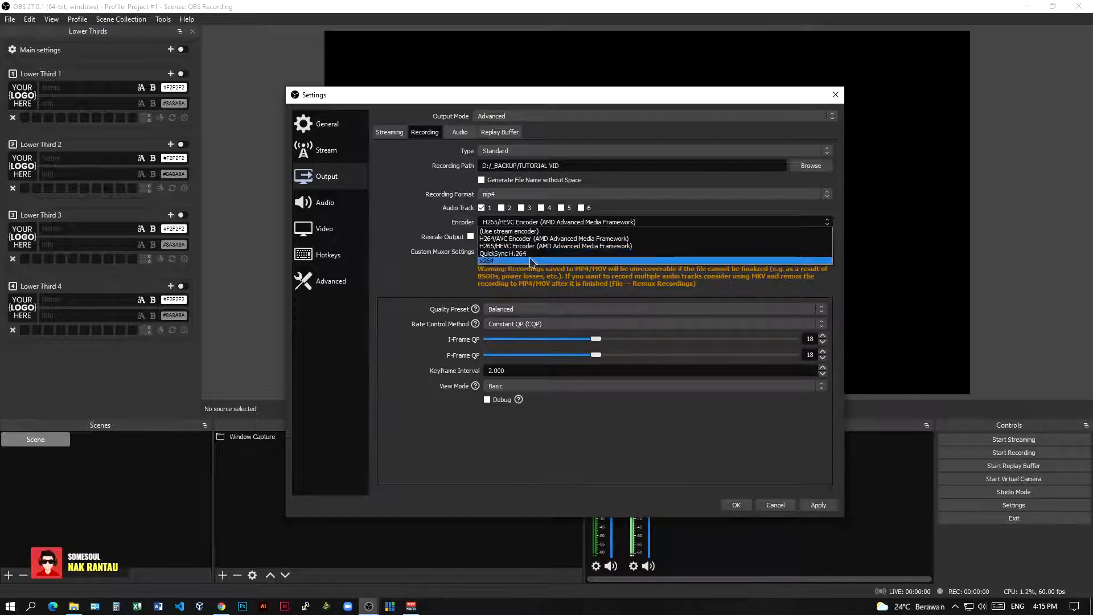
left_click(559, 246)
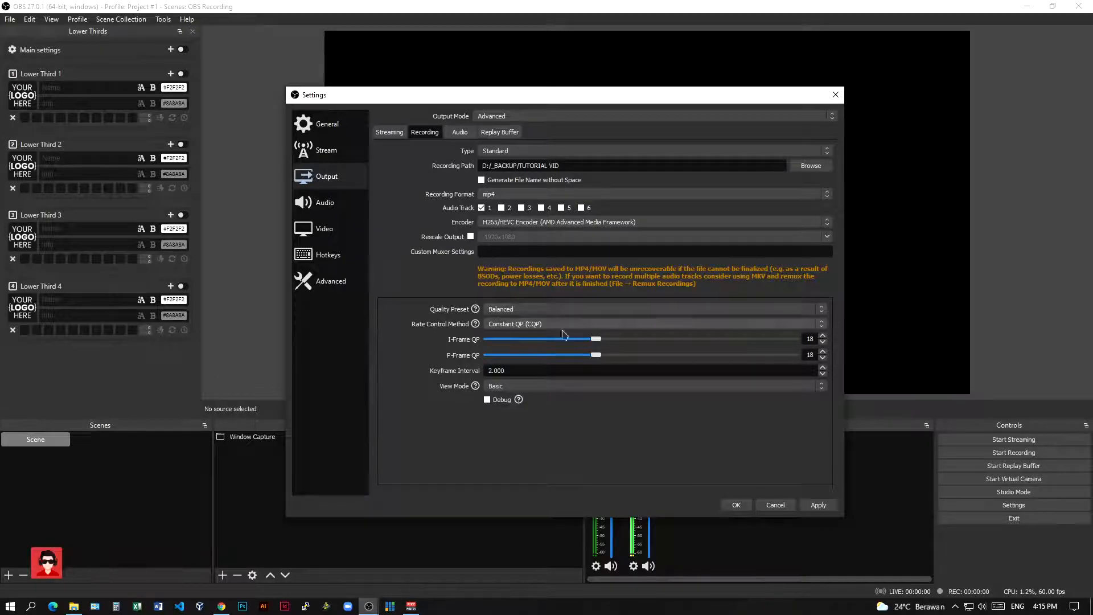
left_click(629, 313)
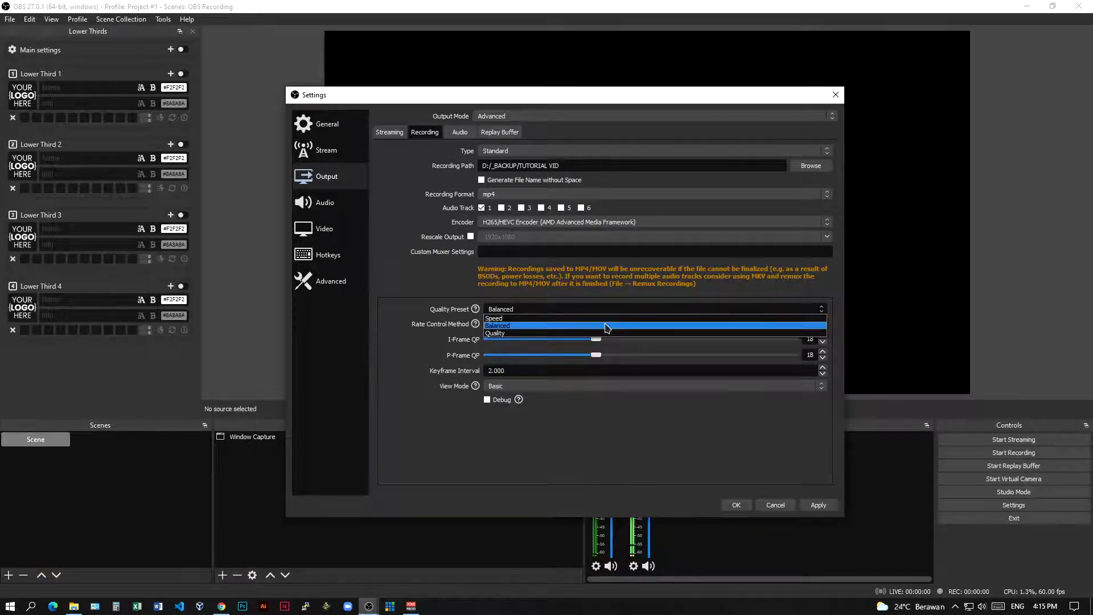
left_click(607, 325)
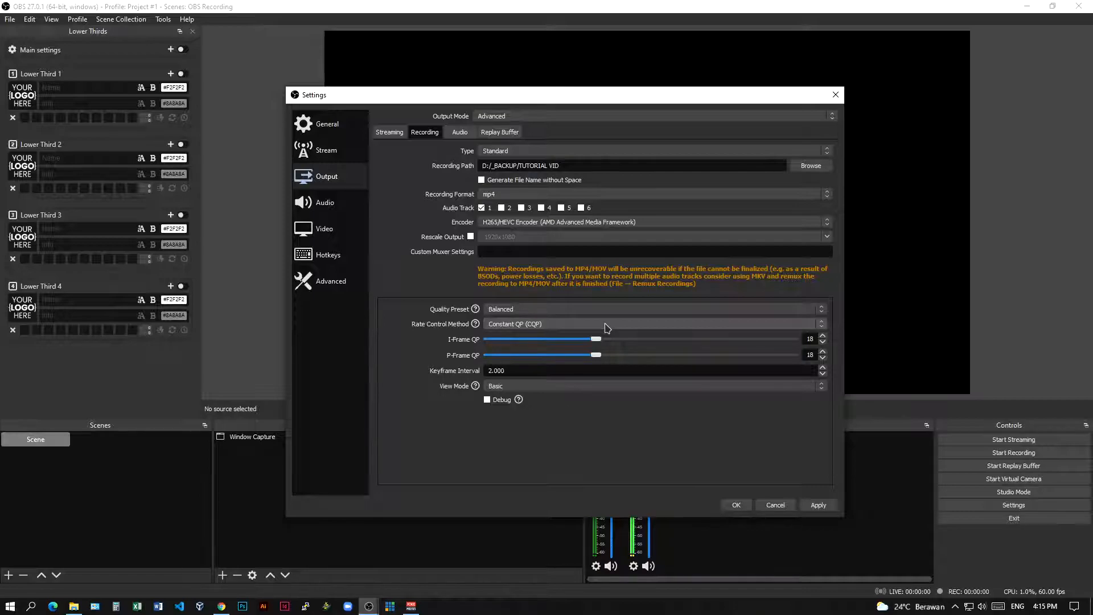
left_click(603, 311)
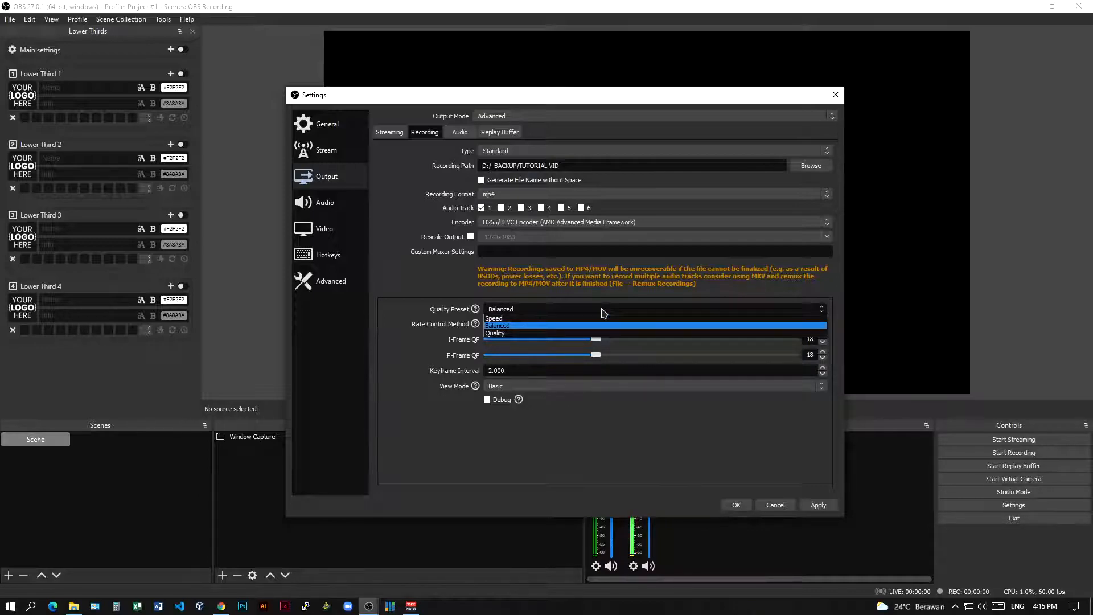
left_click(547, 326)
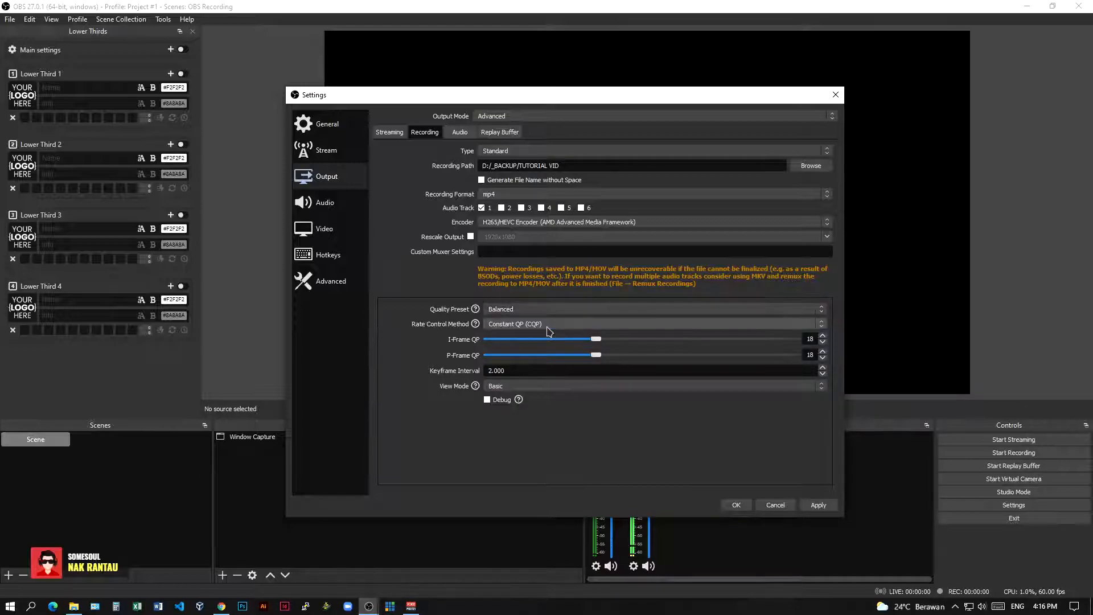
- Review the rate control methods for recording and choose Constant QP (CQP)
mouse_move(547, 330)
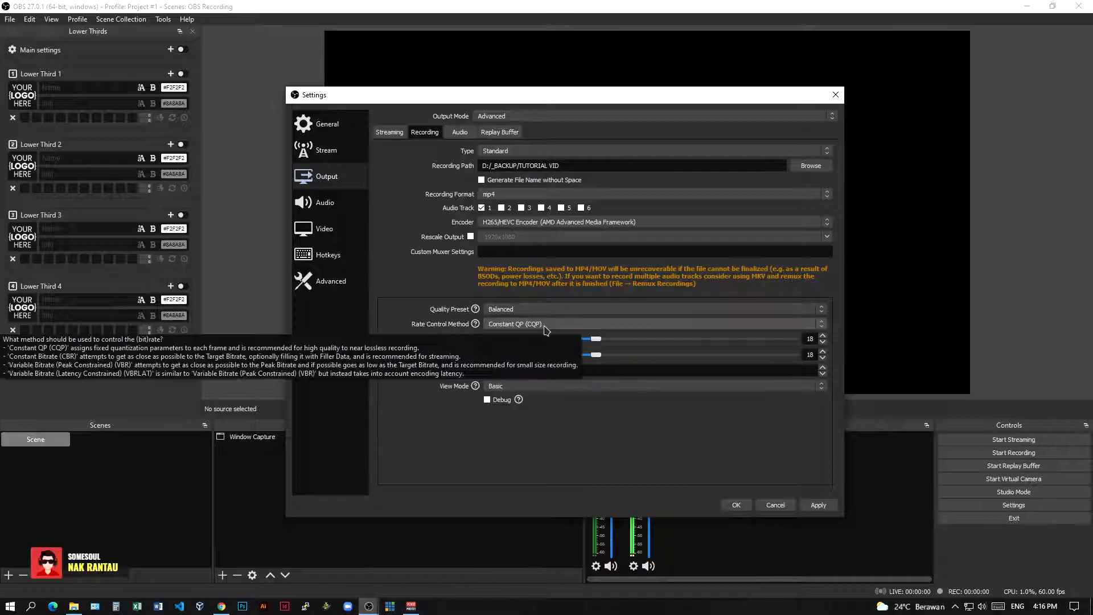
left_click(592, 326)
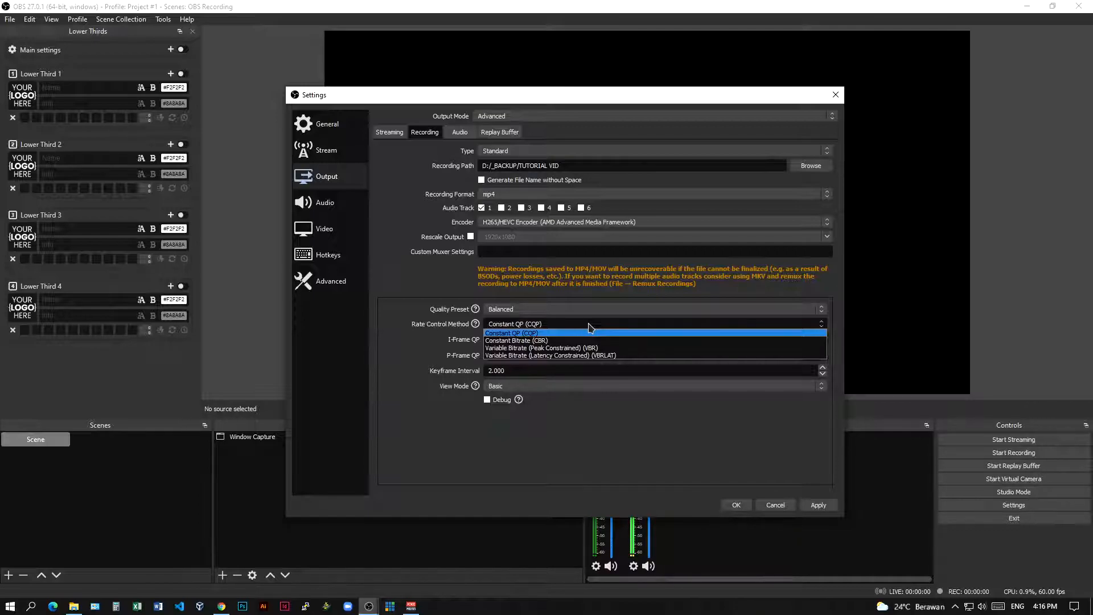
left_click(586, 334)
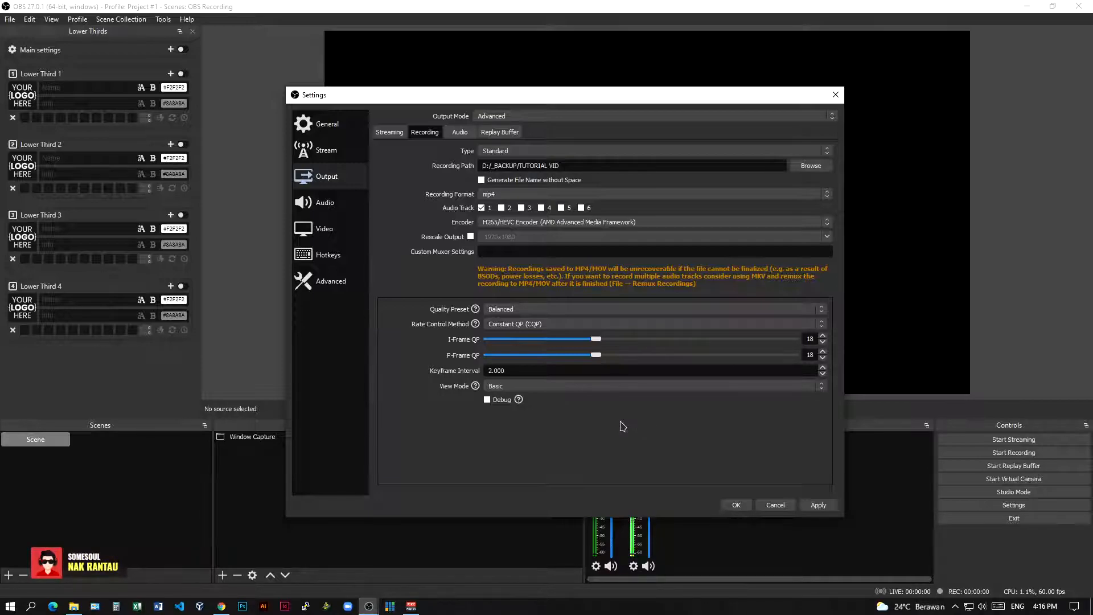
left_click(618, 325)
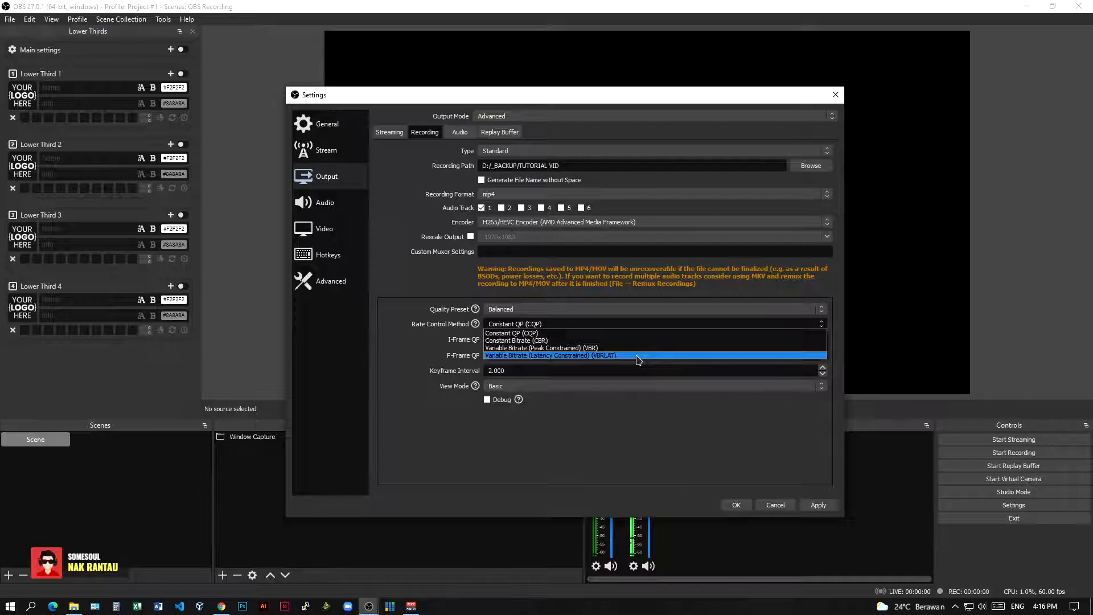
left_click(553, 333)
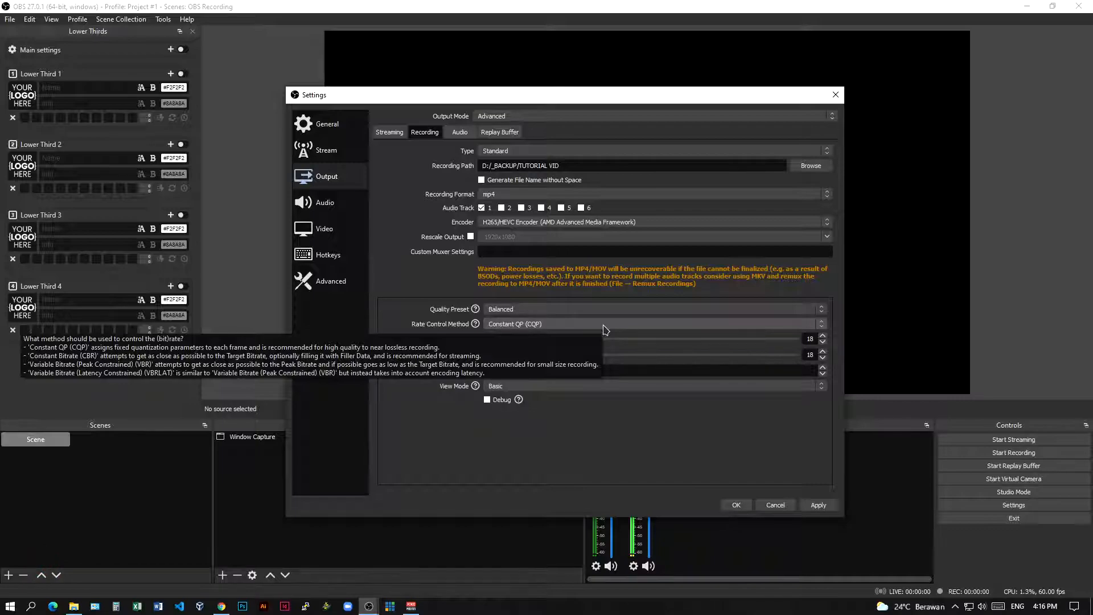
left_click(605, 329)
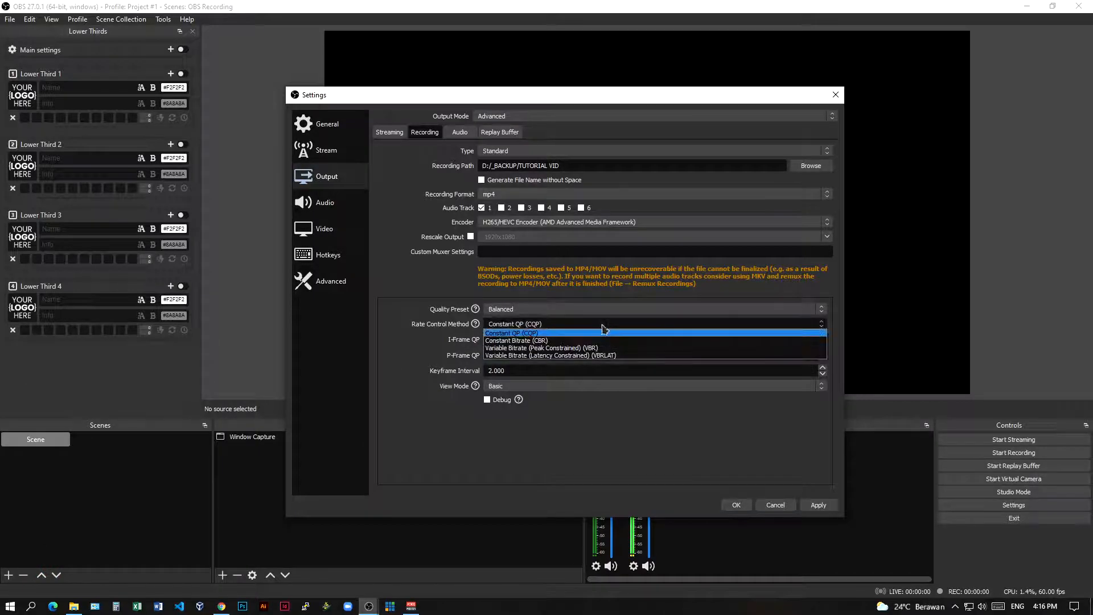
left_click(590, 434)
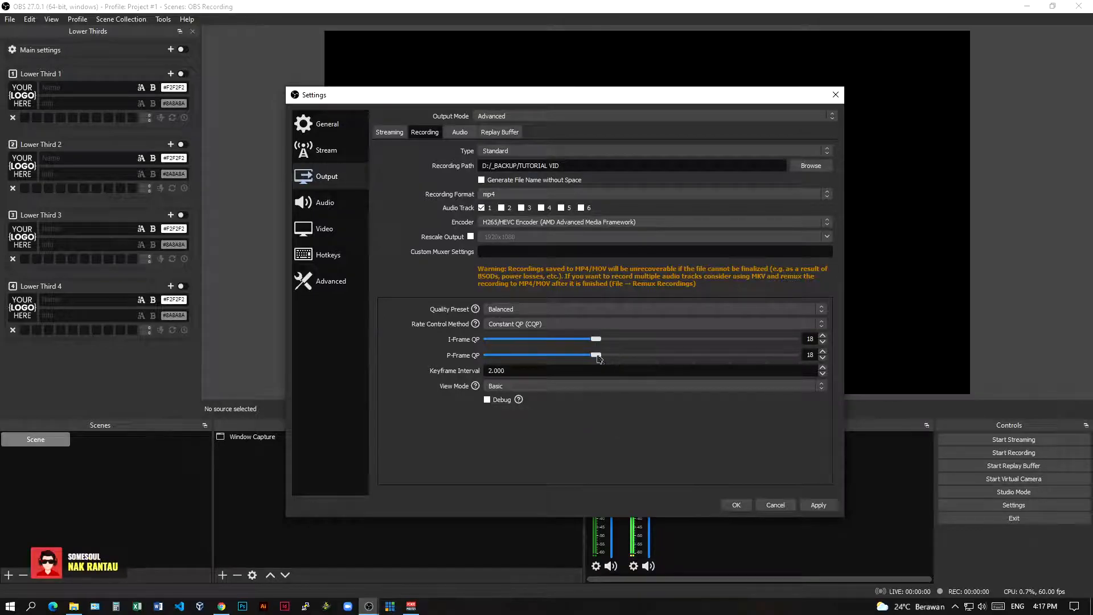
left_click(568, 324)
left_click(567, 325)
- Set both the I-Frame QP and the P-Frame QP of the recording encoder to 15
double_click(813, 340)
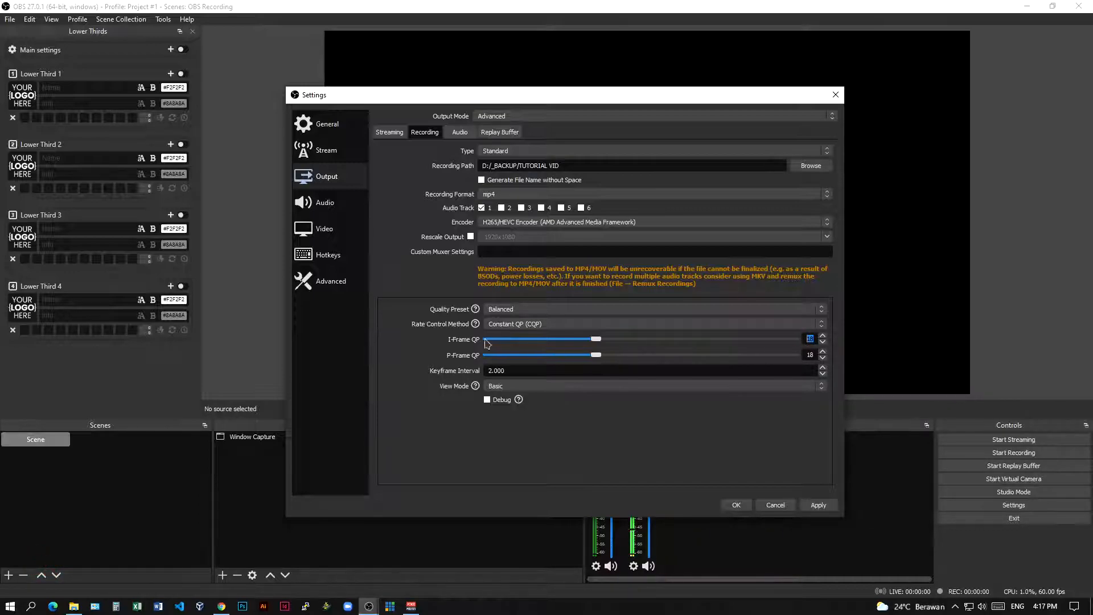
double_click(811, 355)
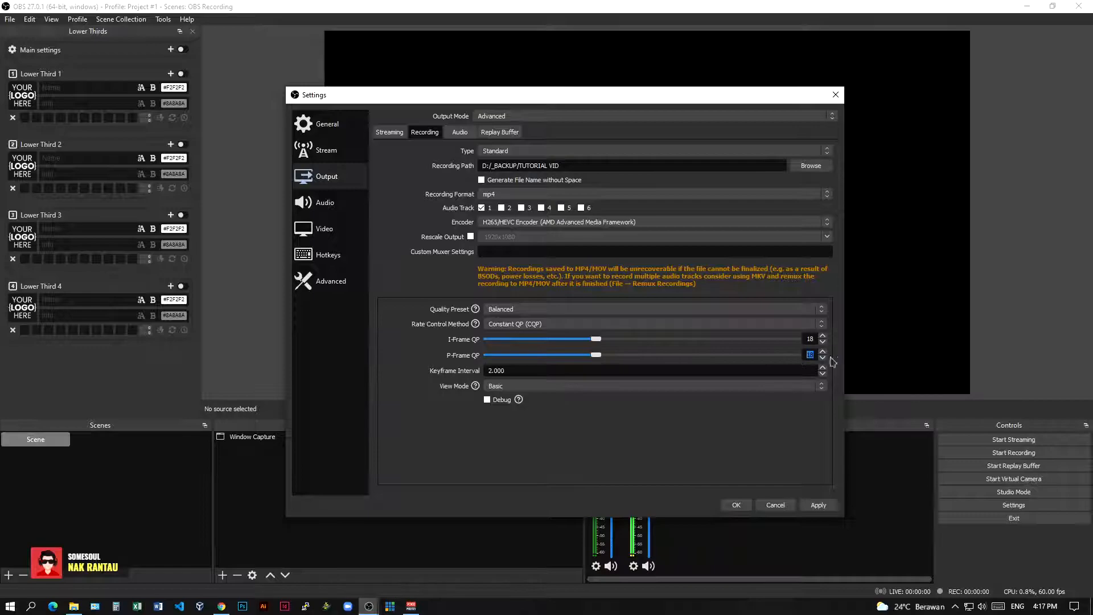
key("shift+Tab")
type("15")
key("Tab")
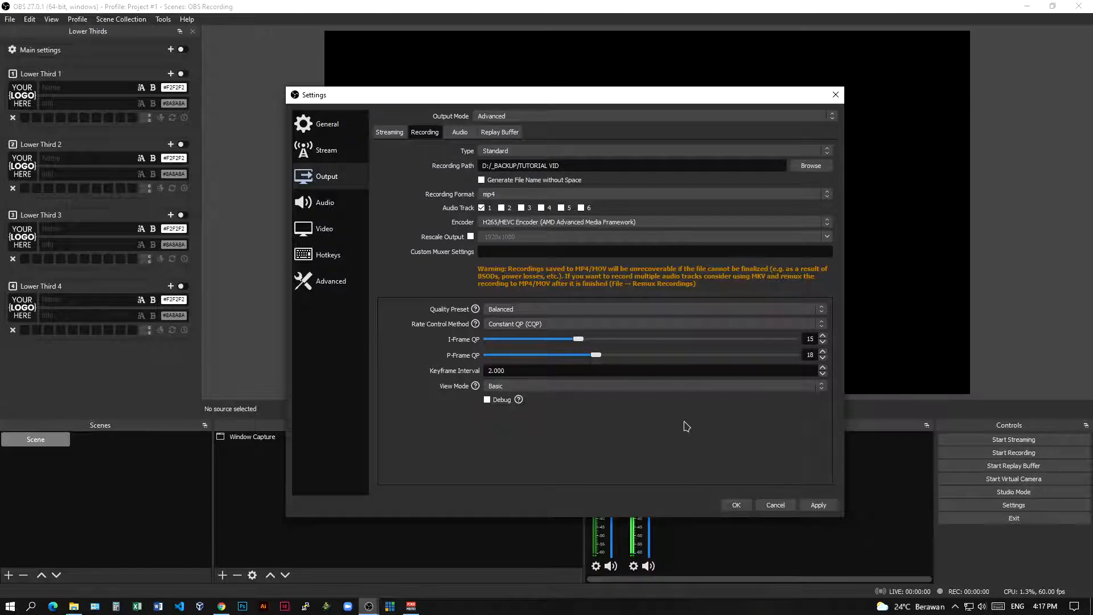
double_click(814, 354)
type("15")
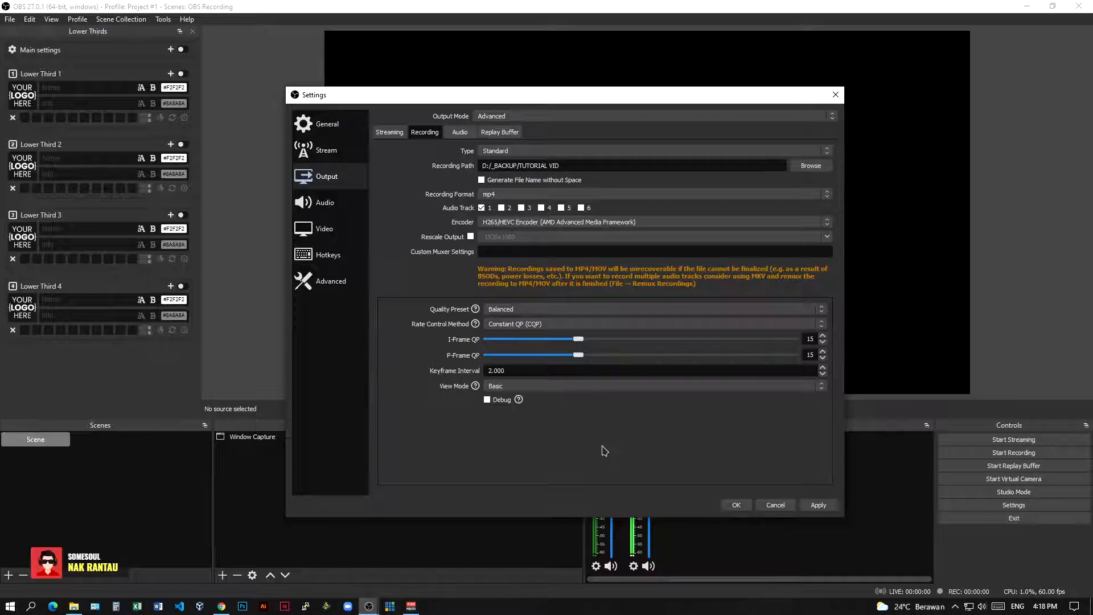
- Apply the recording output settings and close the settings window
left_click(513, 372)
key("Home")
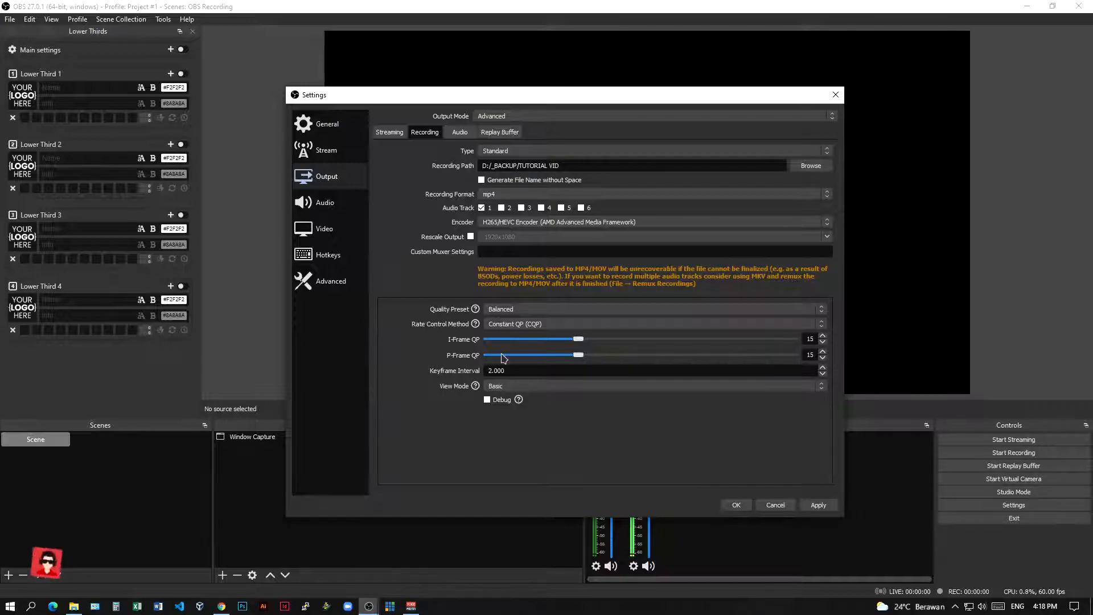
left_click_drag(544, 96, 559, 77)
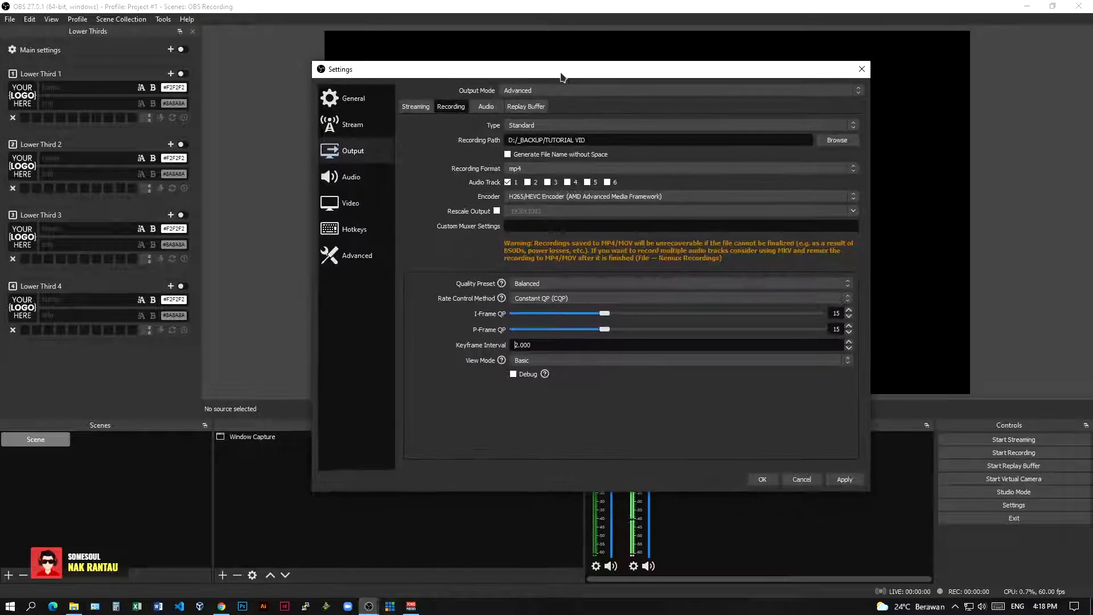
left_click(843, 482)
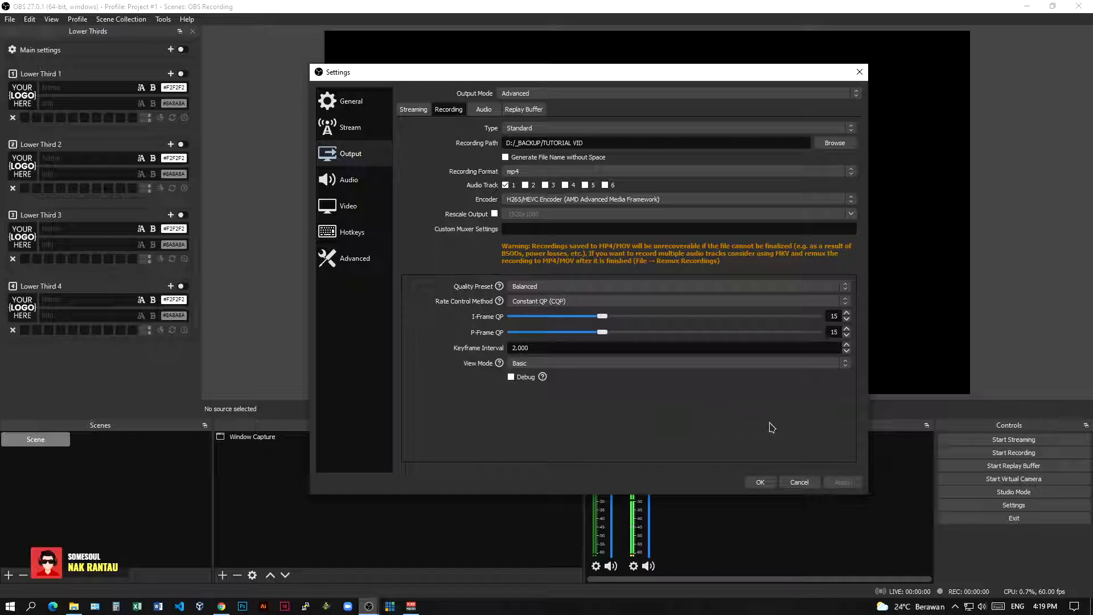
left_click(761, 483)
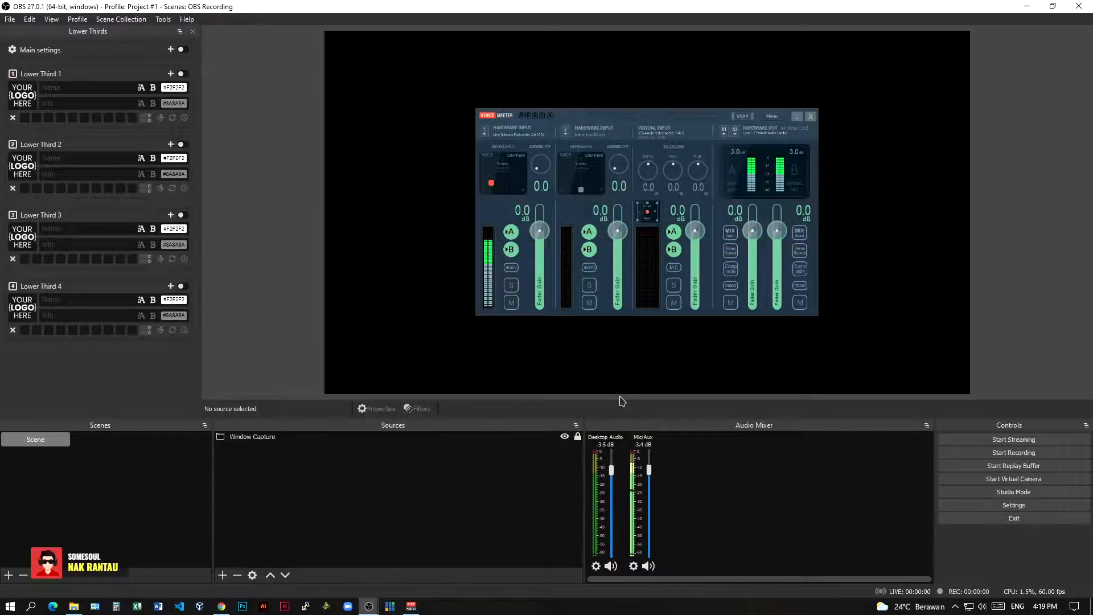